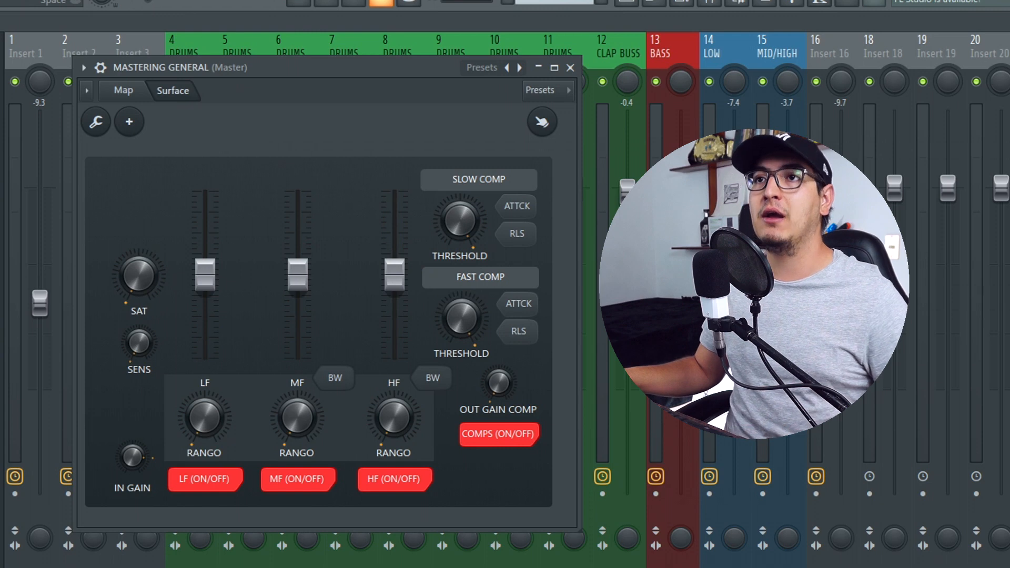
# - Play the song and adjust the slow and fast compressor thresholds on the MASTERING GENERAL surface
pyautogui.press('space')
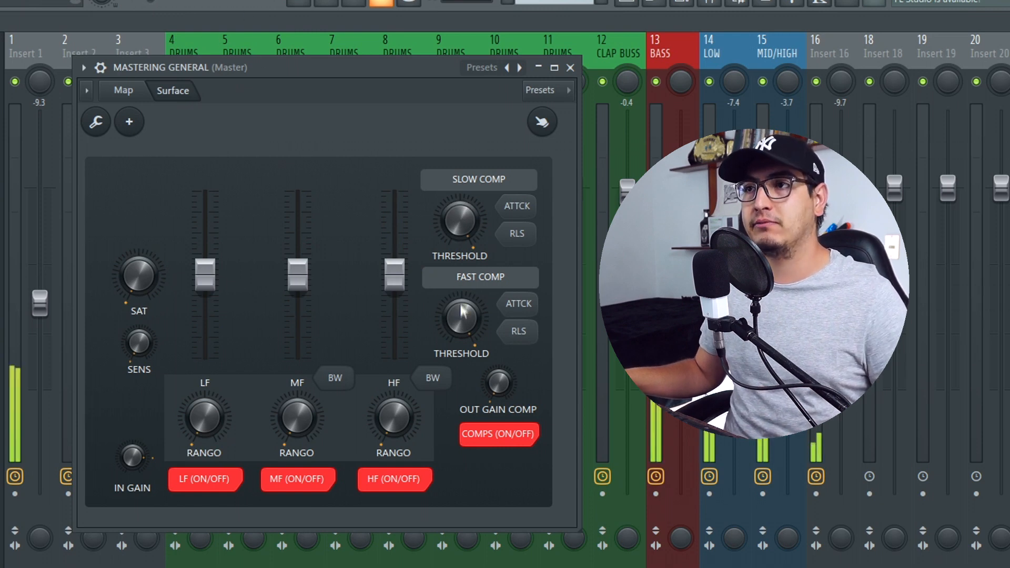
pyautogui.moveTo(468, 227); pyautogui.dragTo(468, 295)
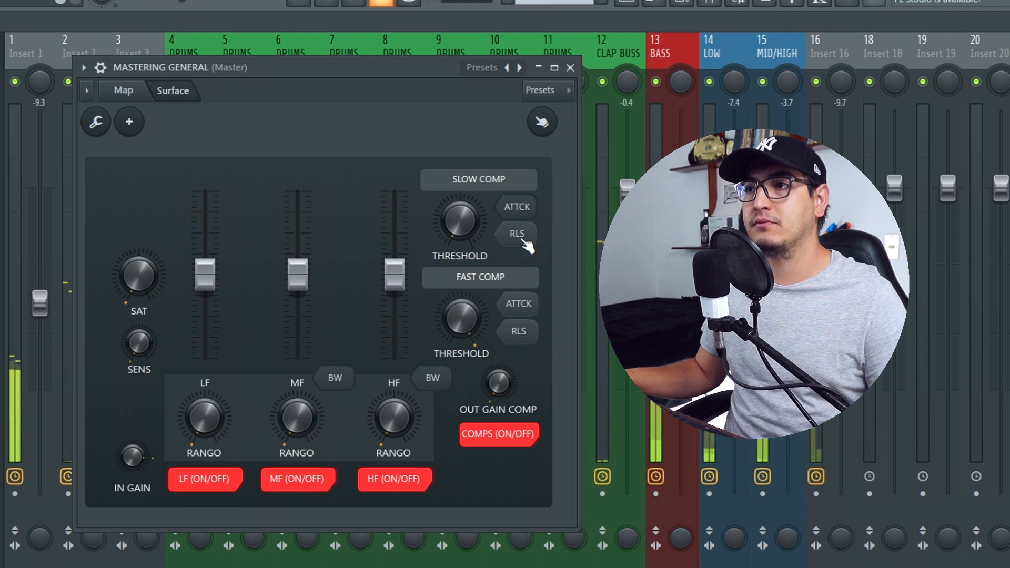
pyautogui.moveTo(464, 230); pyautogui.dragTo(464, 215)
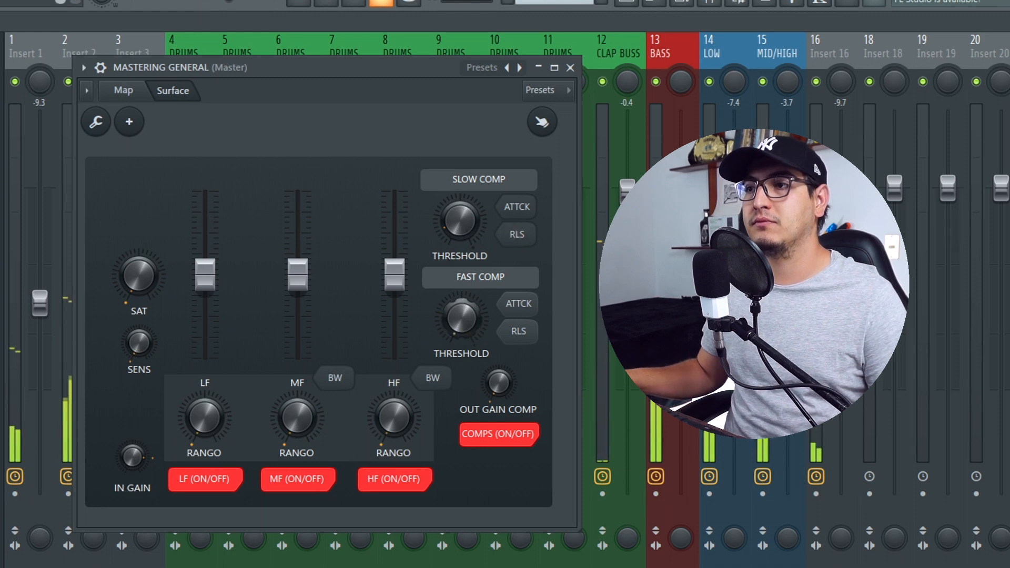
pyautogui.moveTo(465, 318); pyautogui.dragTo(465, 271)
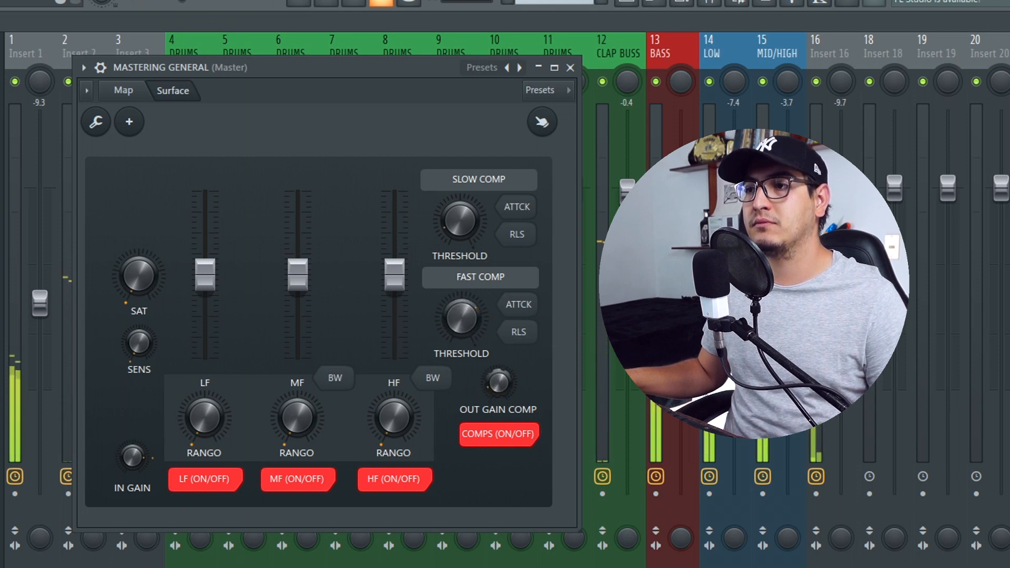
# - Reveal the plugin's wrapper controls and compare playback with the whole effect and with only the compressors switched off and on
pyautogui.click(99, 68)
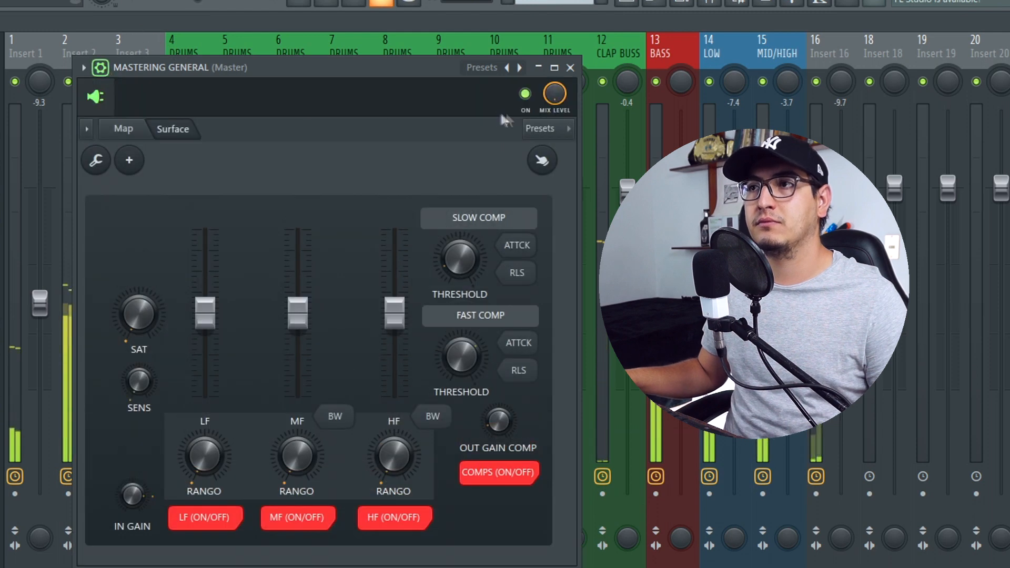
pyautogui.click(530, 103)
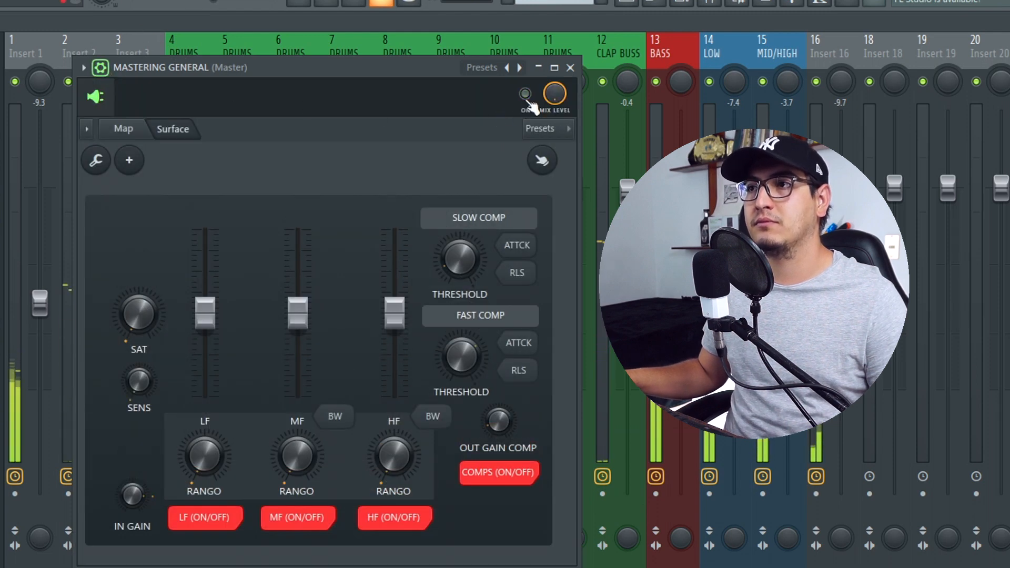
pyautogui.click(529, 103)
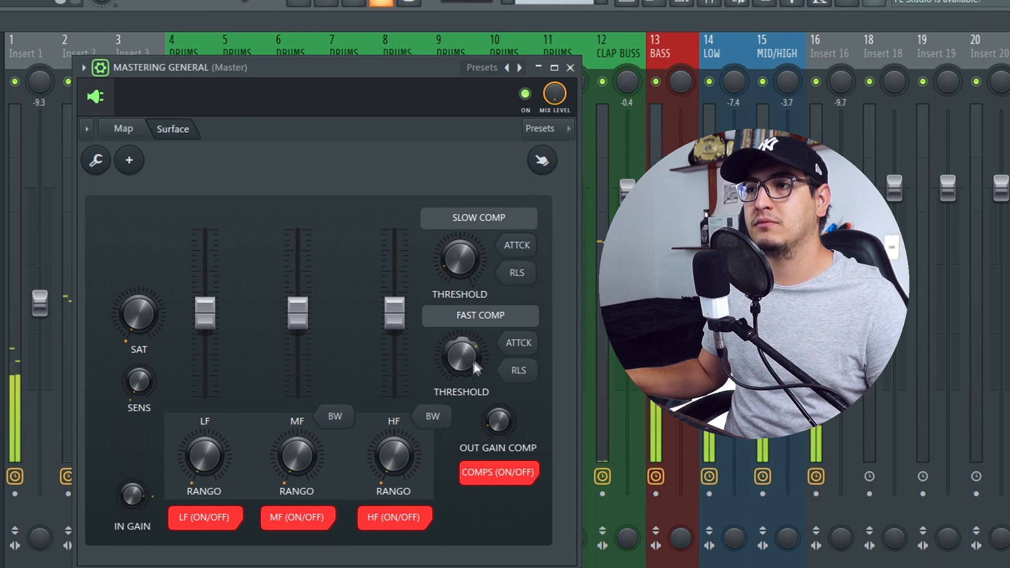
pyautogui.click(526, 94)
pyautogui.click(525, 95)
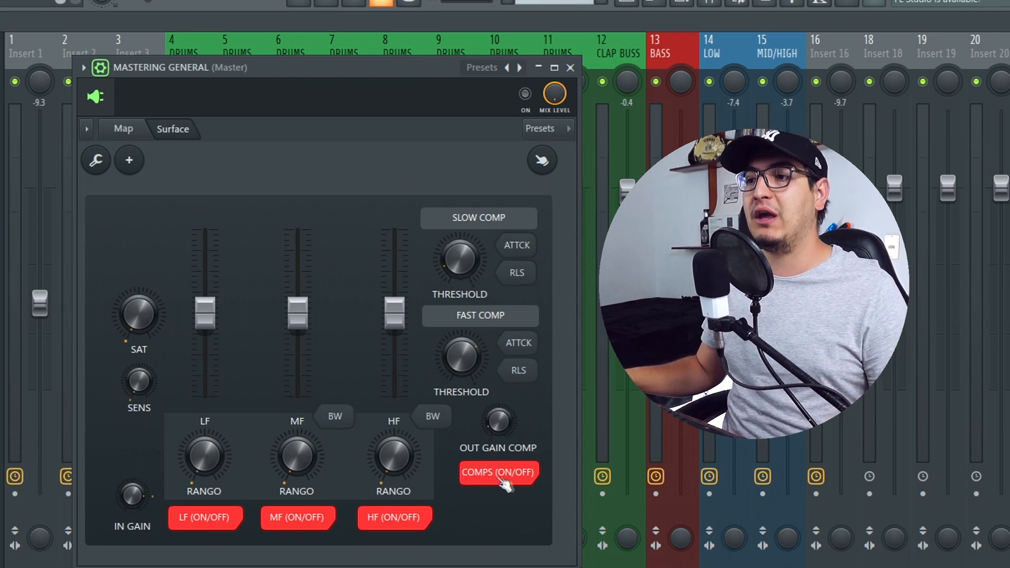
pyautogui.click(525, 94)
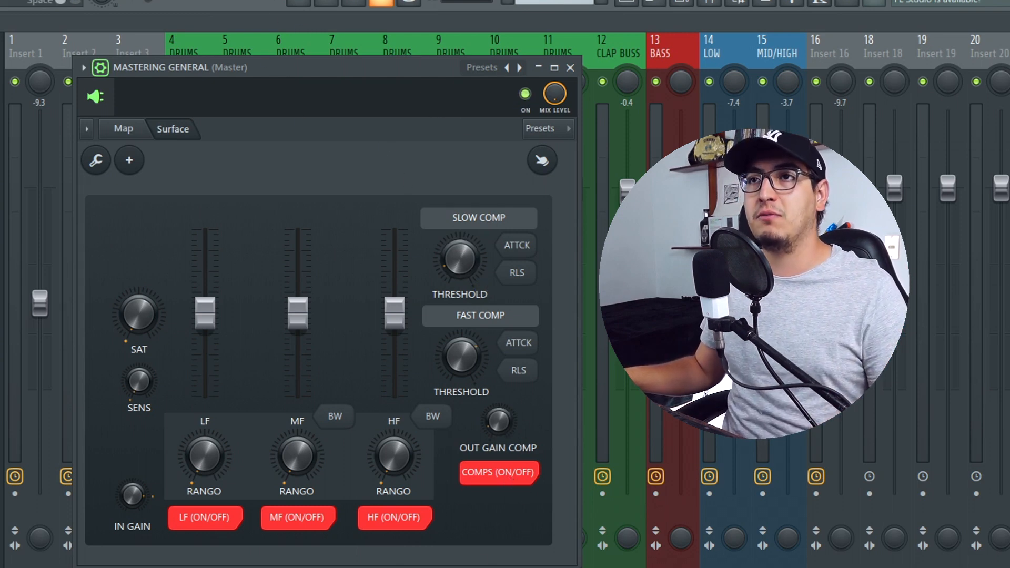
pyautogui.press('space')
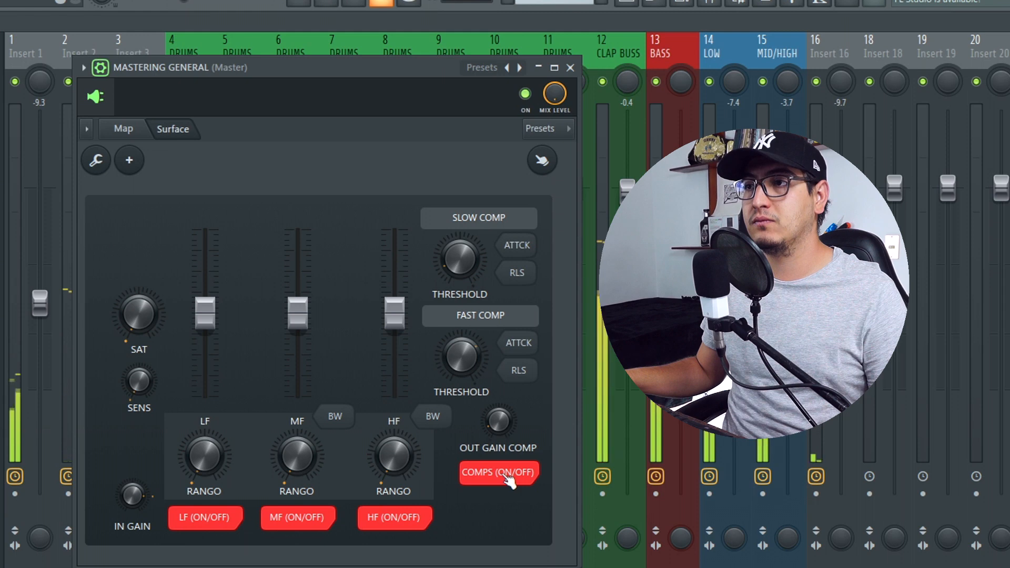
pyautogui.click(506, 475)
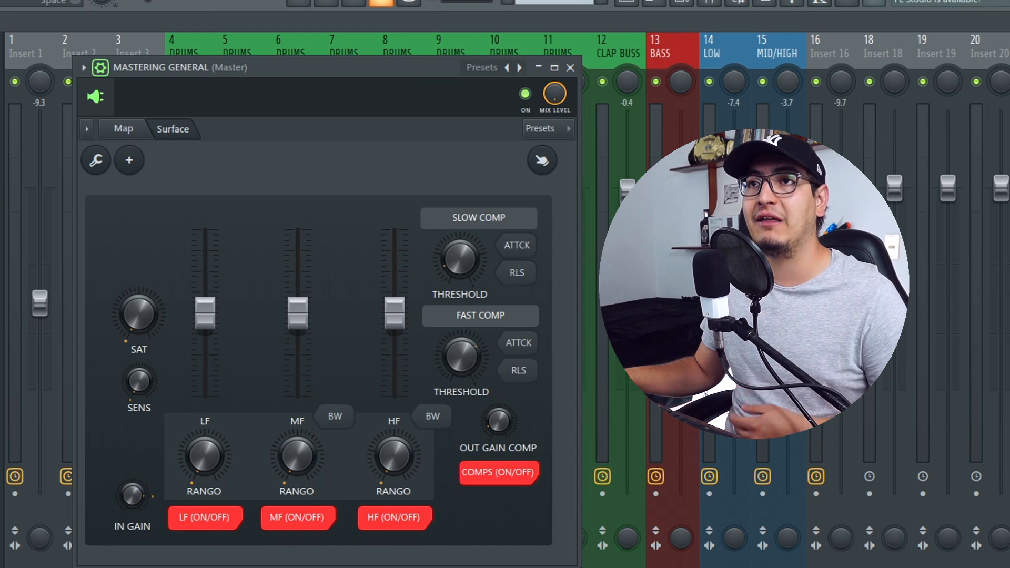
# - During playback, boost the LF band fully to tune its frequency range, and settle its level at a moderate boost
pyautogui.press('space')
pyautogui.moveTo(205, 313); pyautogui.dragTo(205, 230)
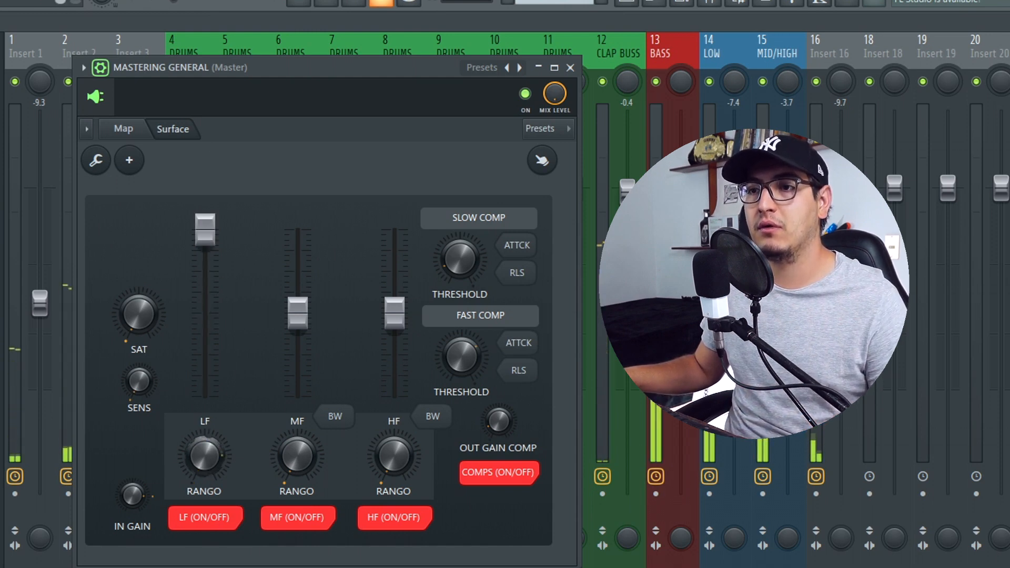
pyautogui.moveTo(205, 230); pyautogui.dragTo(207, 271)
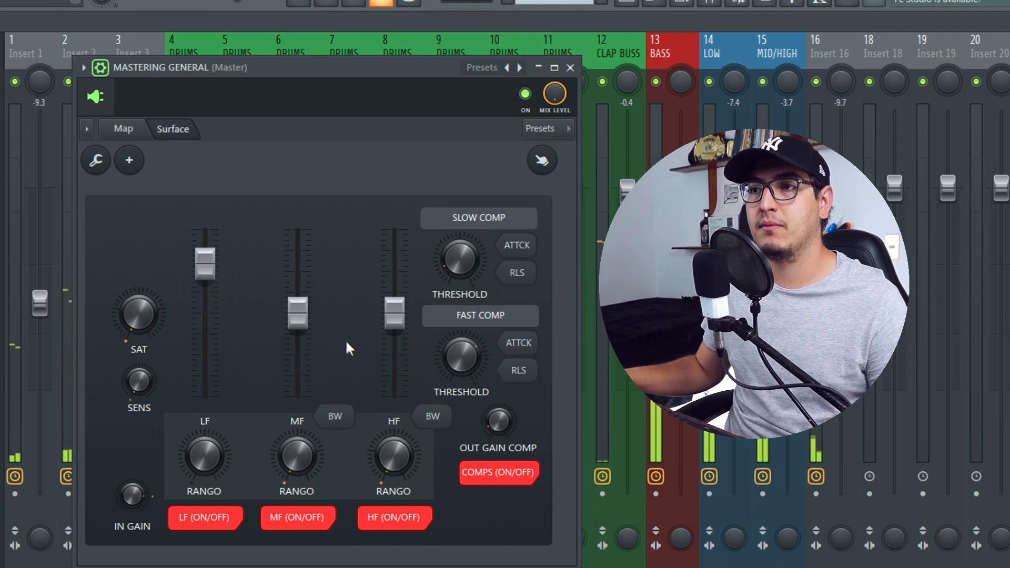
# - Boost the MF band fully to tune its frequency range, and settle its level slightly above centre
pyautogui.moveTo(298, 313); pyautogui.dragTo(297, 229)
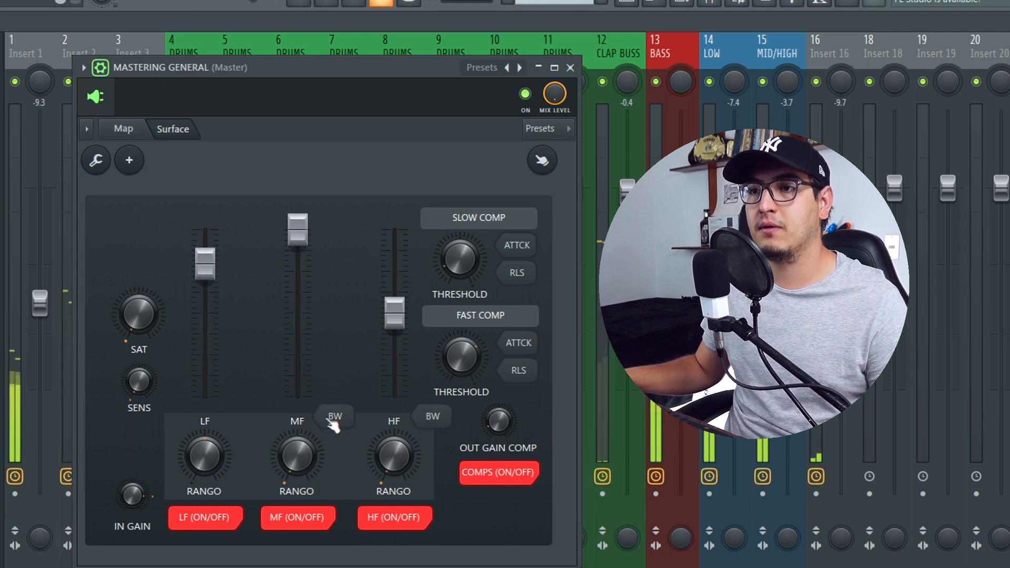
pyautogui.moveTo(298, 457); pyautogui.dragTo(298, 467)
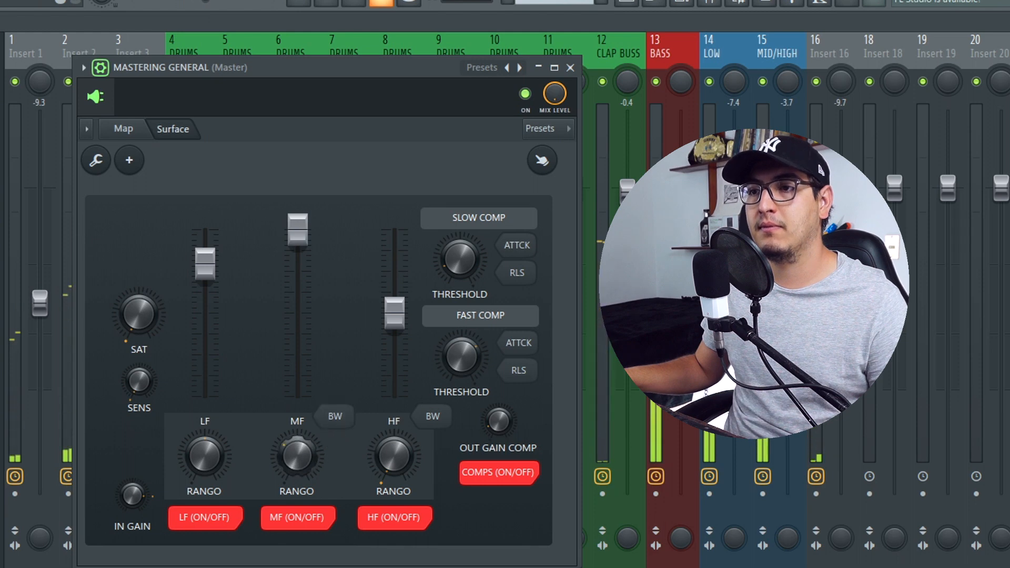
pyautogui.moveTo(313, 269); pyautogui.dragTo(308, 305)
# - Boost the HF band fully to tune its frequency range, and settle its level at a modest boost
pyautogui.moveTo(395, 311); pyautogui.dragTo(396, 235)
pyautogui.moveTo(398, 458); pyautogui.dragTo(398, 448)
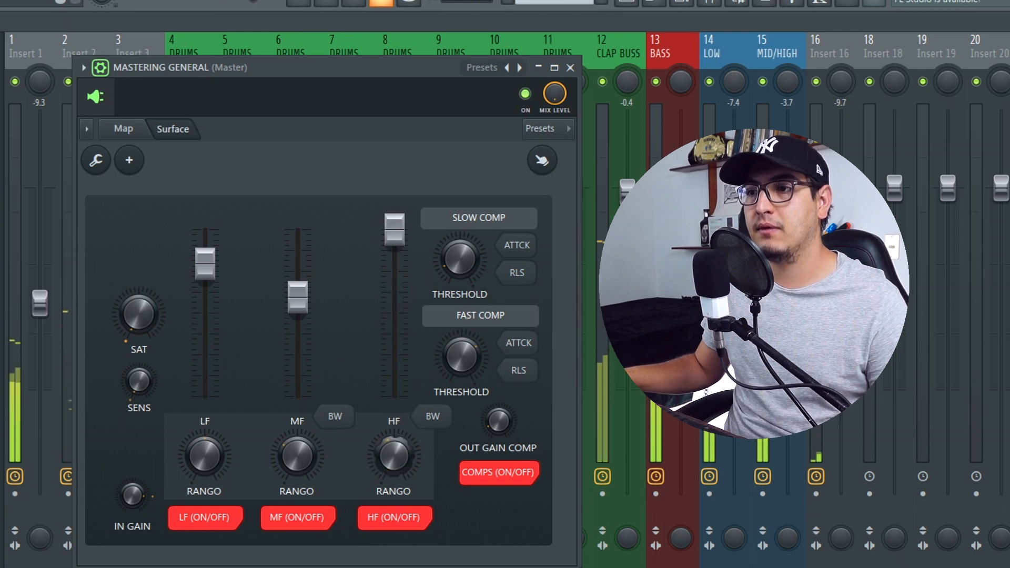
pyautogui.moveTo(398, 230); pyautogui.dragTo(399, 284)
# - Fine-tune the LF, HF and MF band levels while comparing the sound with the effect bypassed and active
pyautogui.moveTo(206, 263); pyautogui.dragTo(205, 277)
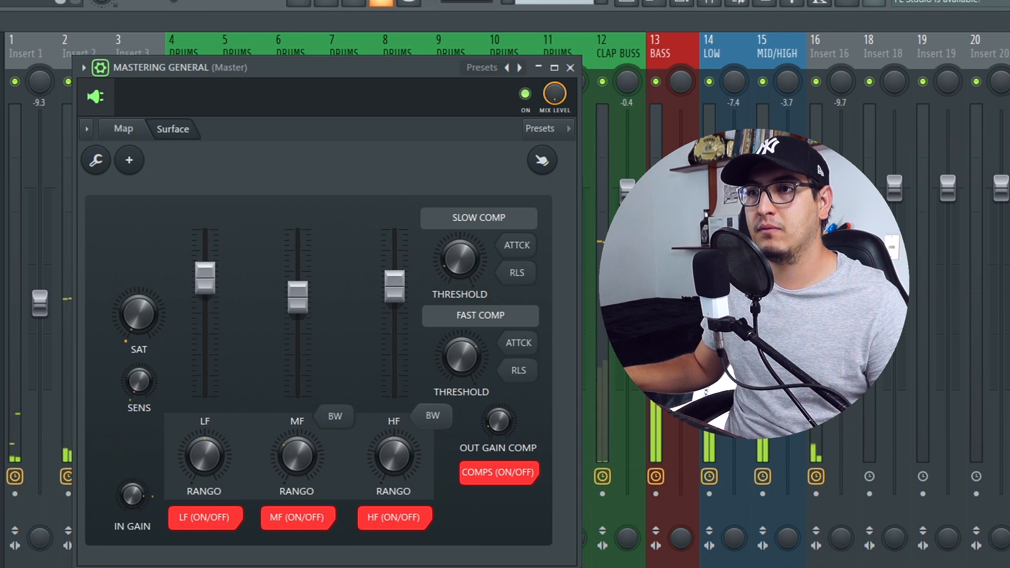
pyautogui.moveTo(394, 289); pyautogui.dragTo(393, 290)
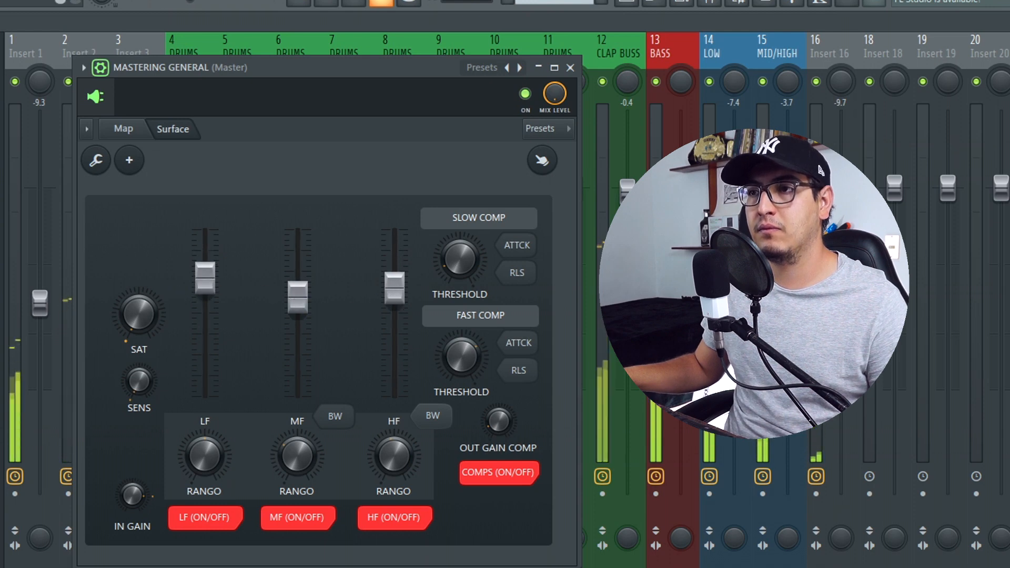
pyautogui.moveTo(205, 277); pyautogui.dragTo(206, 282)
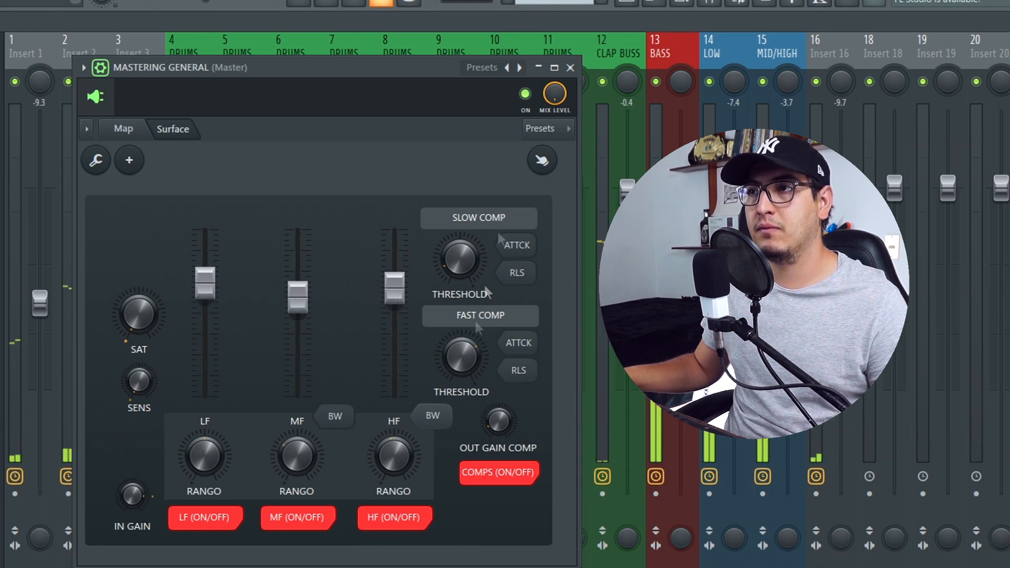
pyautogui.click(525, 95)
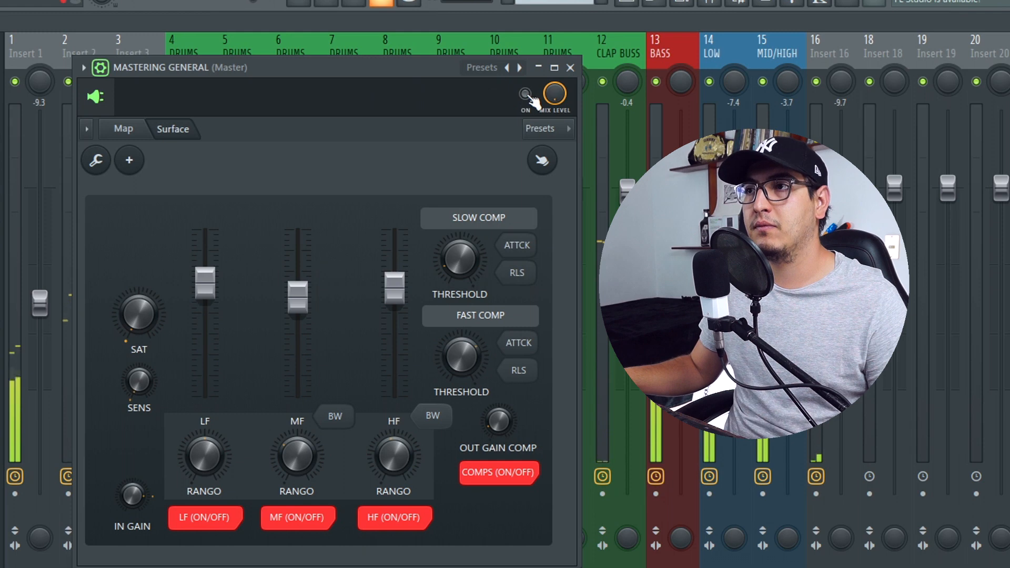
pyautogui.click(525, 95)
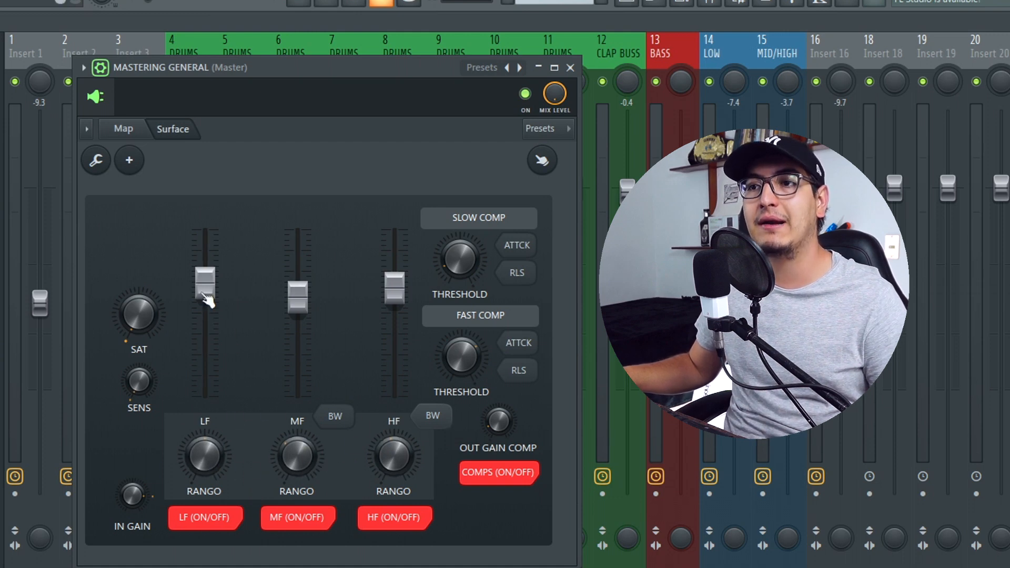
pyautogui.moveTo(298, 297)
pyautogui.mouseDown()
pyautogui.moveTo(308, 238)
pyautogui.moveTo(305, 302)
pyautogui.mouseUp()
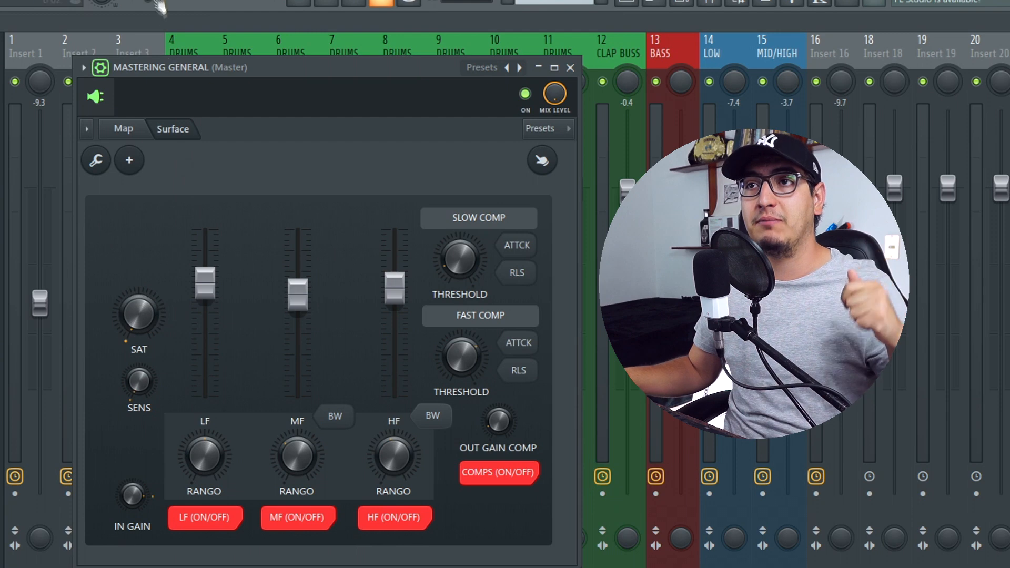
# - Play the song, increase the SAT saturation amount, and compare the result with the effect bypassed
pyautogui.press('space')
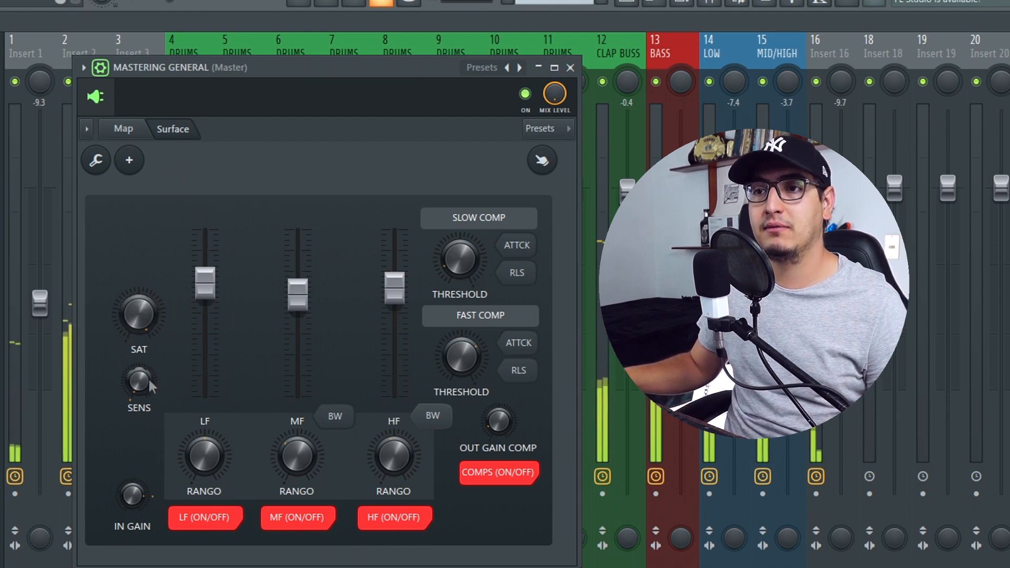
pyautogui.moveTo(144, 316); pyautogui.dragTo(144, 337)
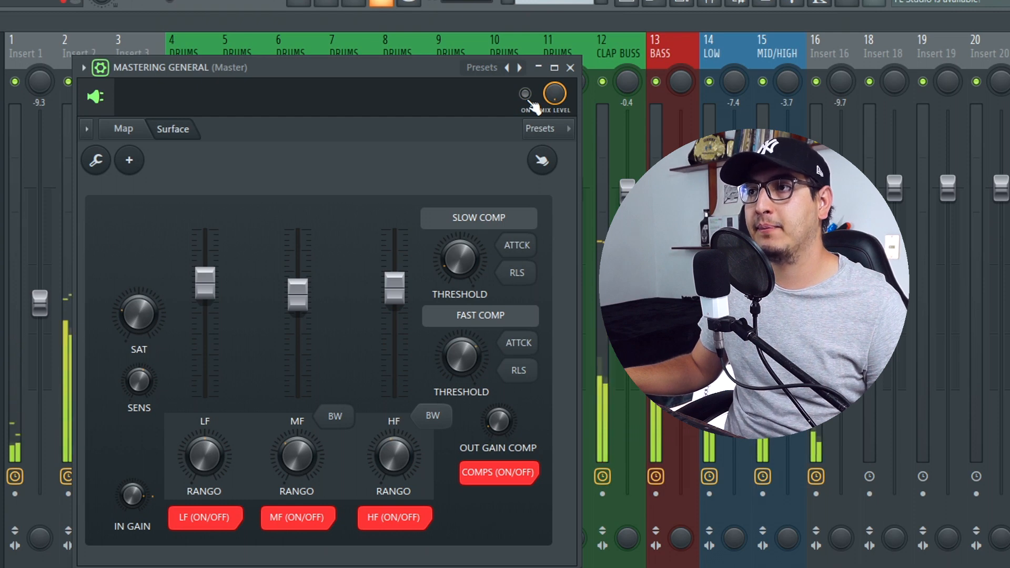
pyautogui.click(526, 95)
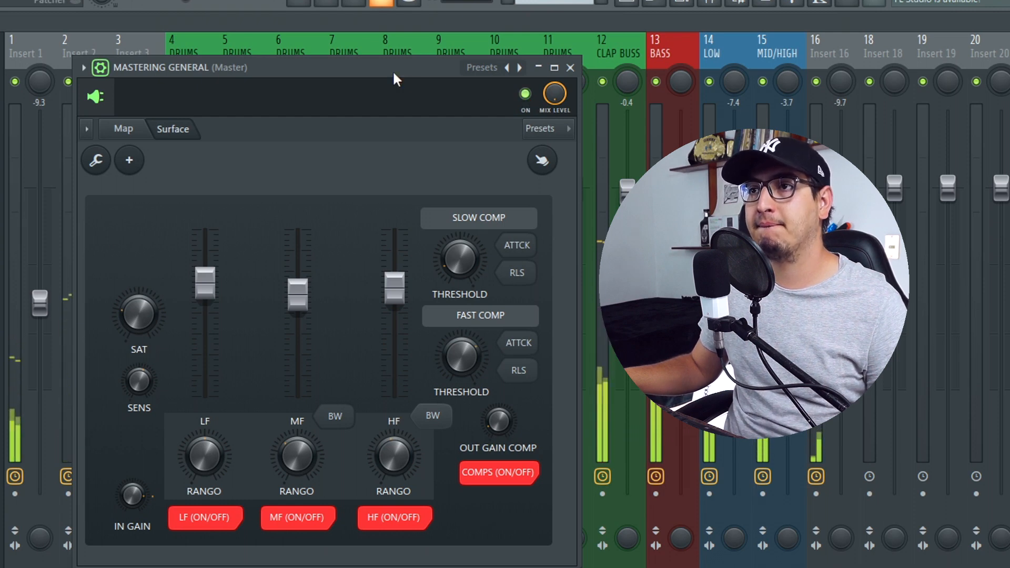
# - Lower the HF and LF levels slightly, return the MF level to centre, and compare with the effect bypassed
pyautogui.moveTo(403, 288); pyautogui.dragTo(403, 294)
pyautogui.moveTo(308, 296); pyautogui.dragTo(308, 301)
pyautogui.moveTo(206, 287); pyautogui.dragTo(206, 293)
pyautogui.moveTo(292, 313)
pyautogui.mouseDown()
pyautogui.moveTo(292, 338)
pyautogui.moveTo(297, 313)
pyautogui.mouseUp()
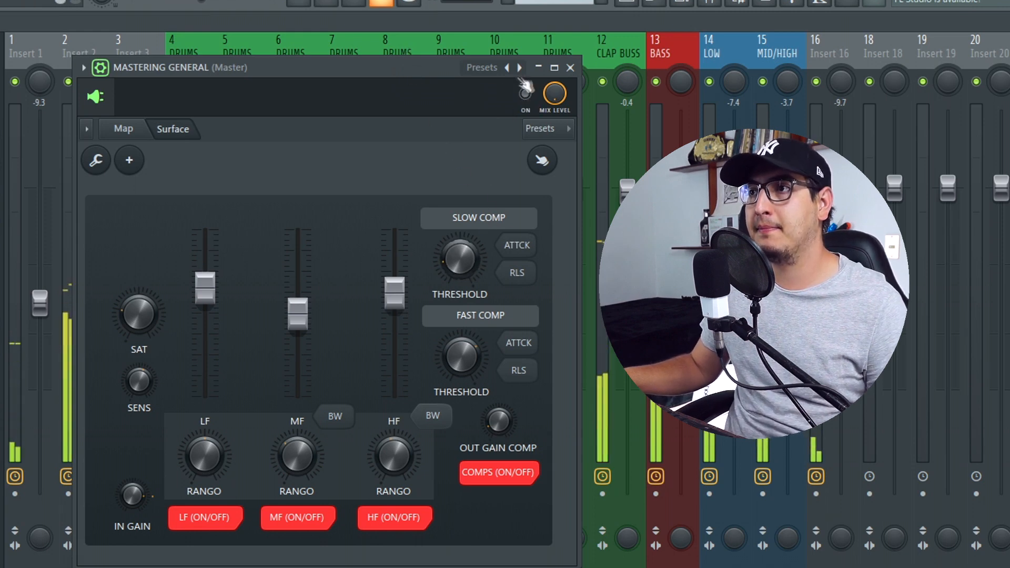
pyautogui.click(532, 103)
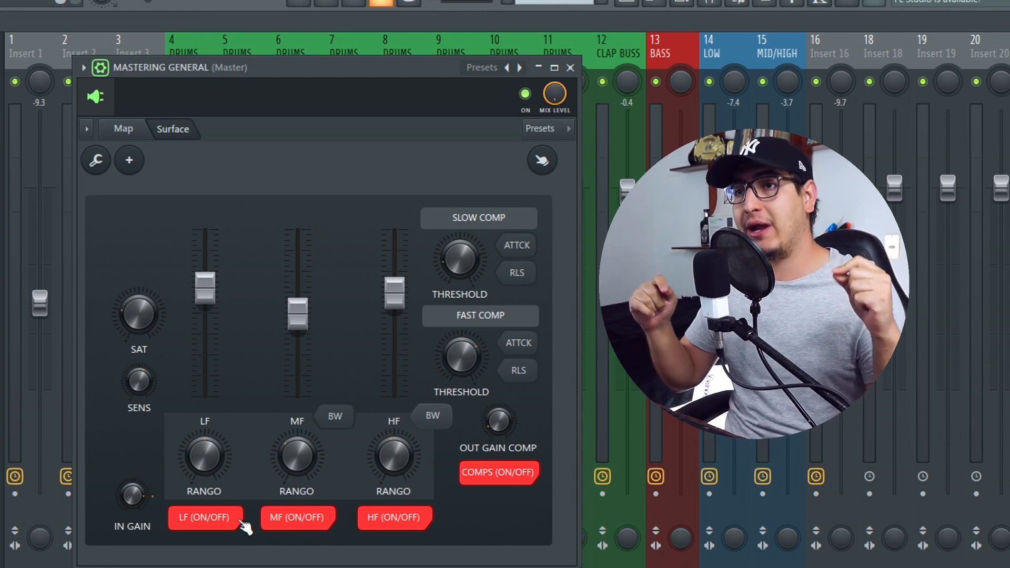
# - Try the LF band at its maximum level, and return the LF and HF levels to centre
pyautogui.moveTo(205, 289); pyautogui.dragTo(205, 229)
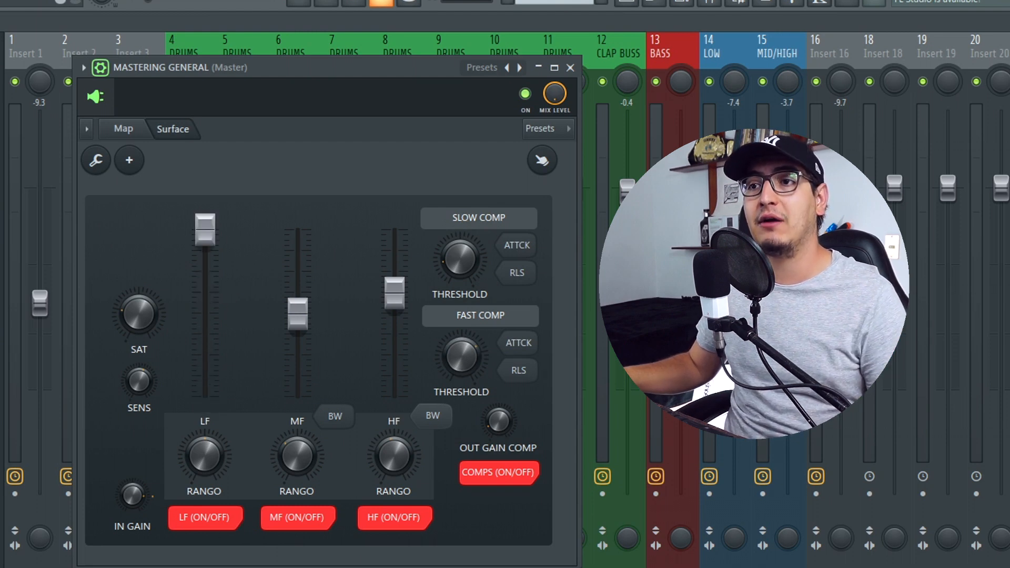
pyautogui.rightClick(213, 238)
pyautogui.click(221, 233)
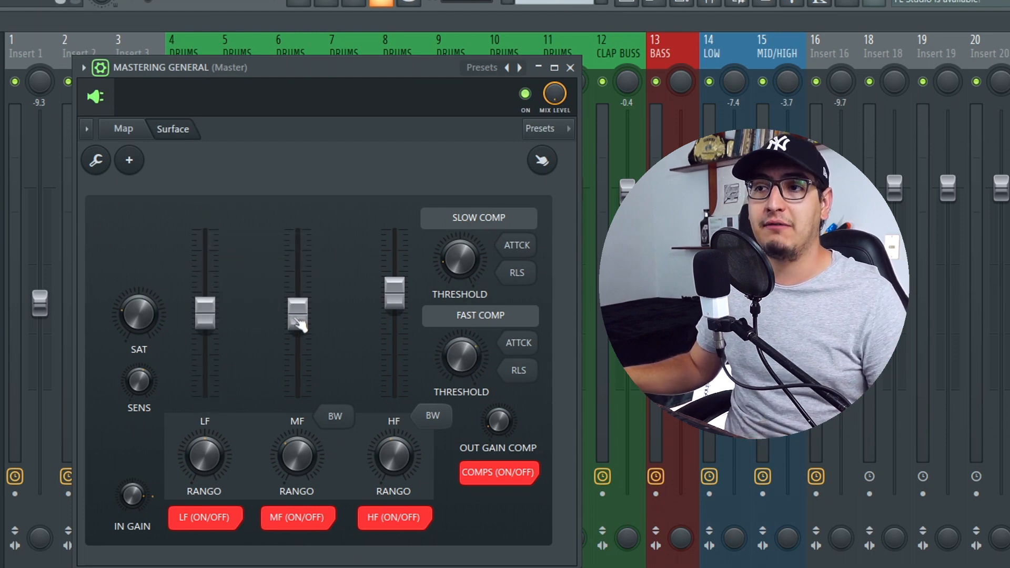
pyautogui.moveTo(403, 284); pyautogui.dragTo(404, 307)
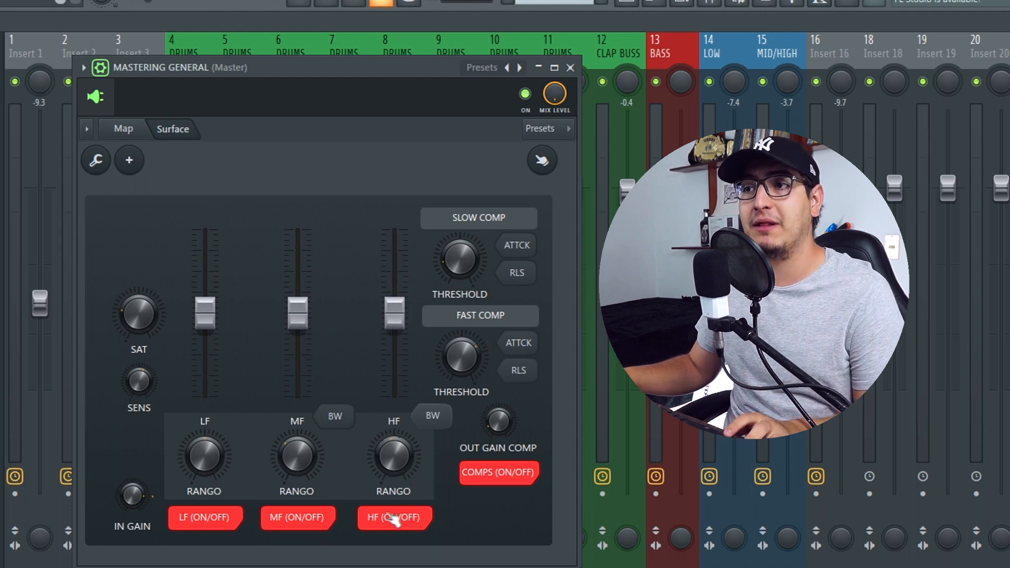
# - Set modest boosts on the LF and HF bands and a slight boost on the MF band
pyautogui.moveTo(205, 314); pyautogui.dragTo(205, 280)
pyautogui.moveTo(304, 324); pyautogui.dragTo(312, 315)
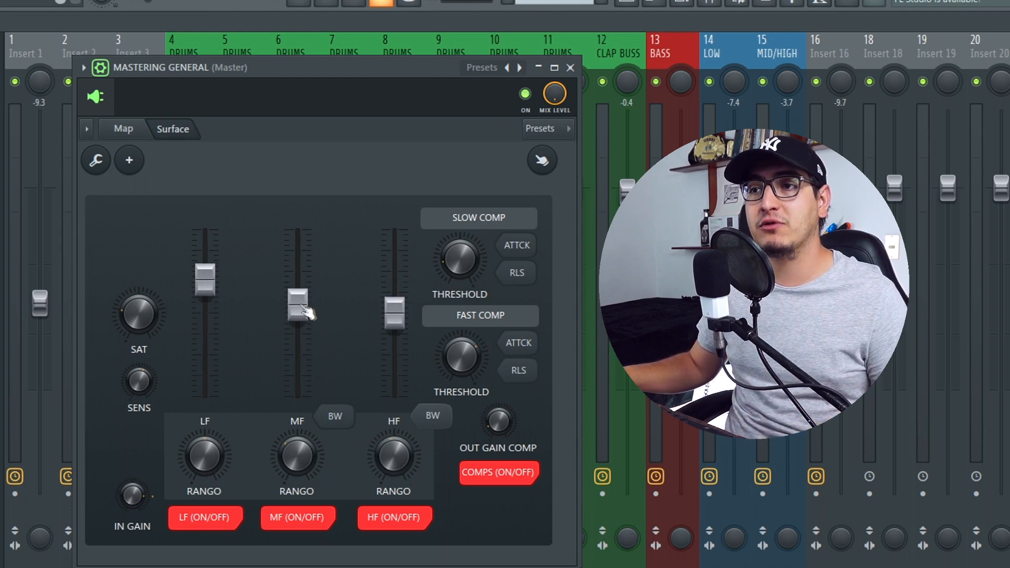
pyautogui.moveTo(403, 319); pyautogui.dragTo(405, 292)
pyautogui.moveTo(210, 284); pyautogui.dragTo(208, 289)
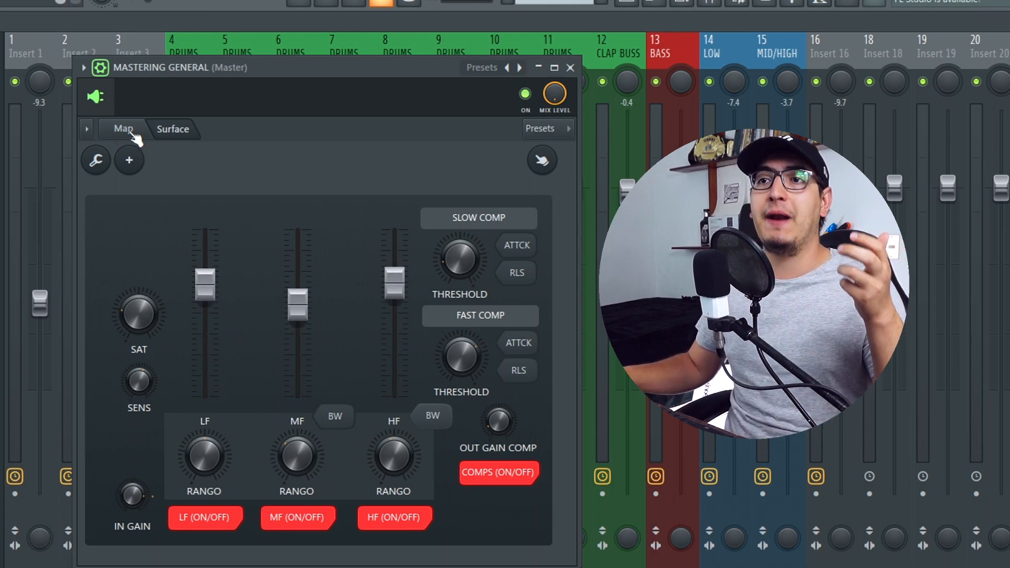
# - Show the patch's module map in a window enlarged to fit the whole routing, and save the project
pyautogui.click(132, 134)
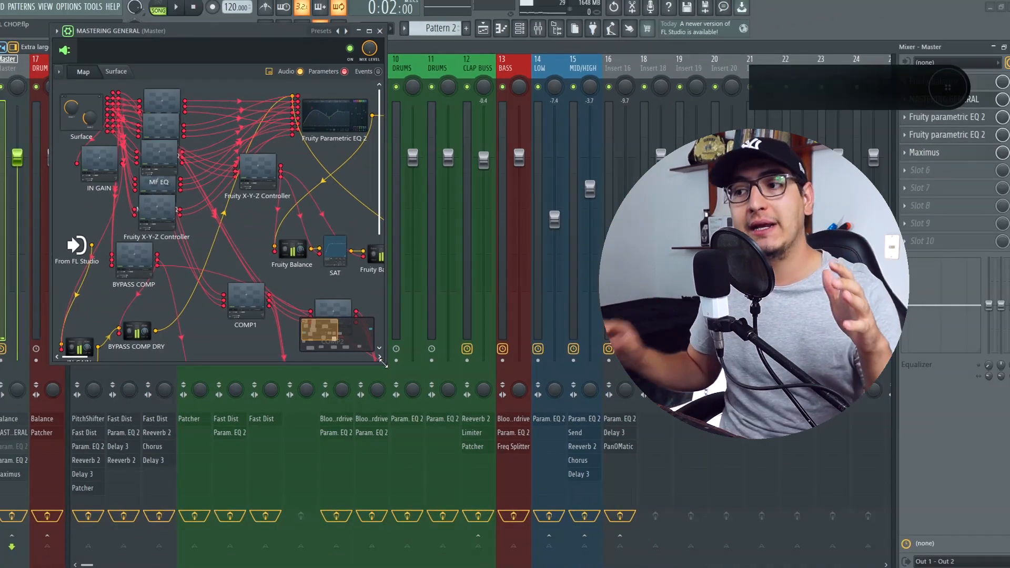
pyautogui.moveTo(383, 363); pyautogui.dragTo(675, 525)
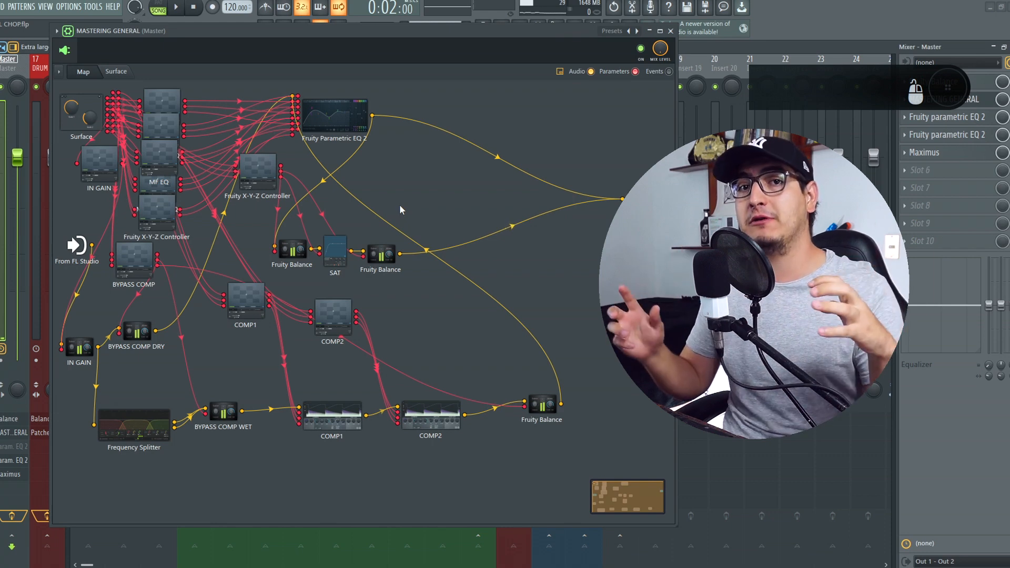
pyautogui.hotkey('ctrl', 's')
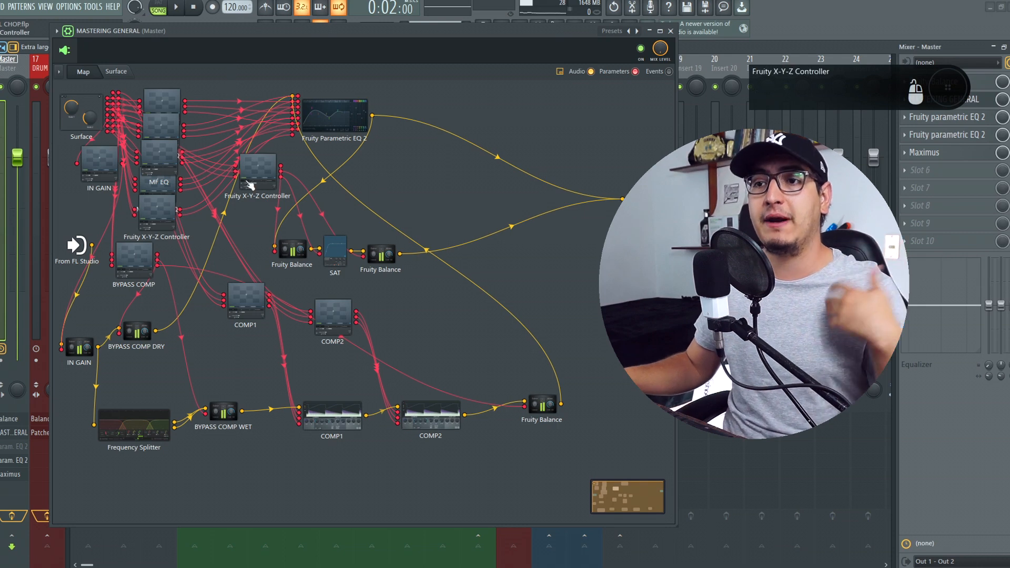
# - Move the Frequency Splitter and Fruity Parametric EQ 2 modules to clearer spots on the patch map
pyautogui.moveTo(103, 386); pyautogui.dragTo(224, 432)
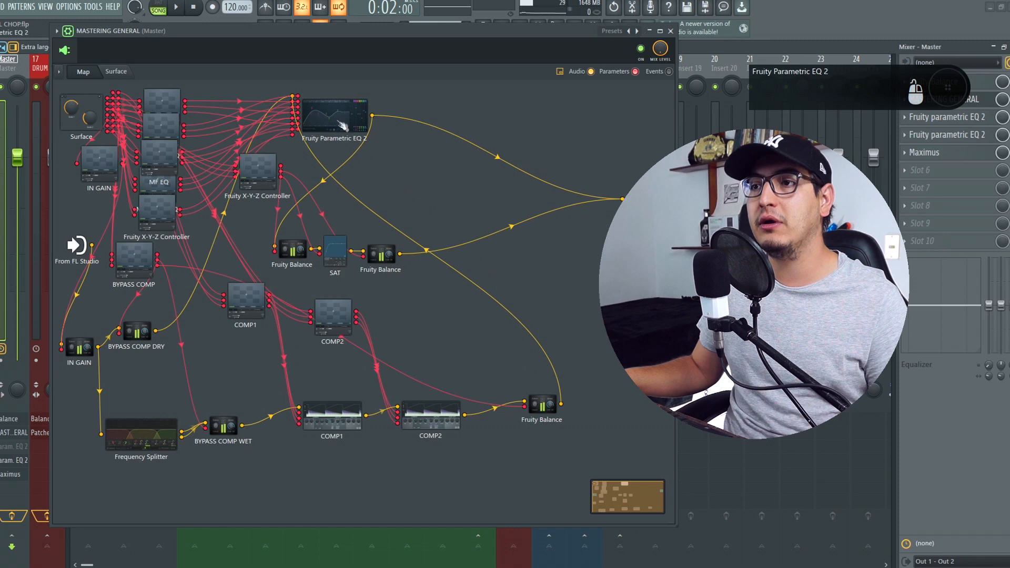
pyautogui.moveTo(355, 115); pyautogui.dragTo(393, 110)
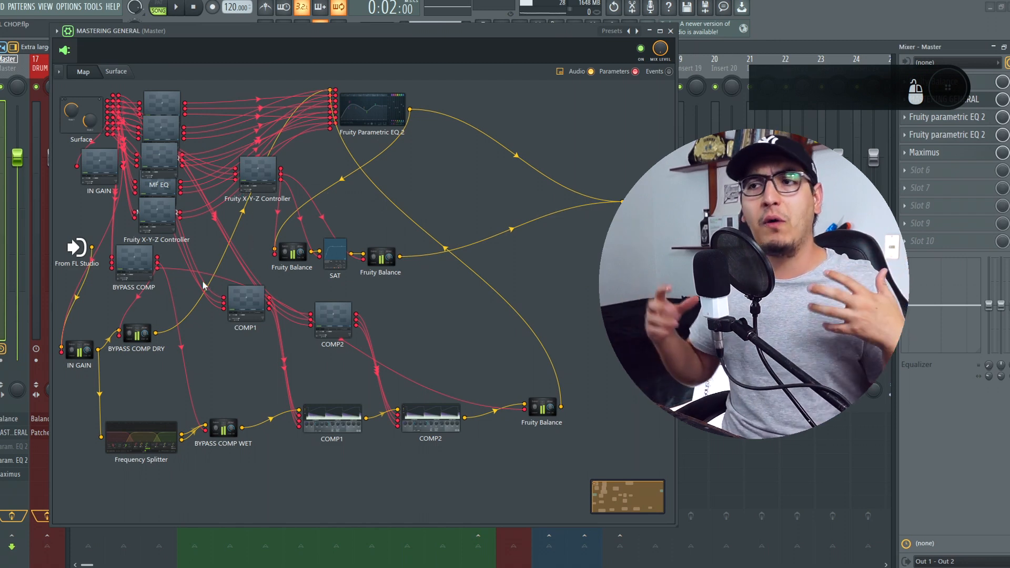
# - Return the mastering patch to its control surface in a smaller window, and close it
pyautogui.click(116, 71)
pyautogui.moveTo(678, 526); pyautogui.dragTo(389, 390)
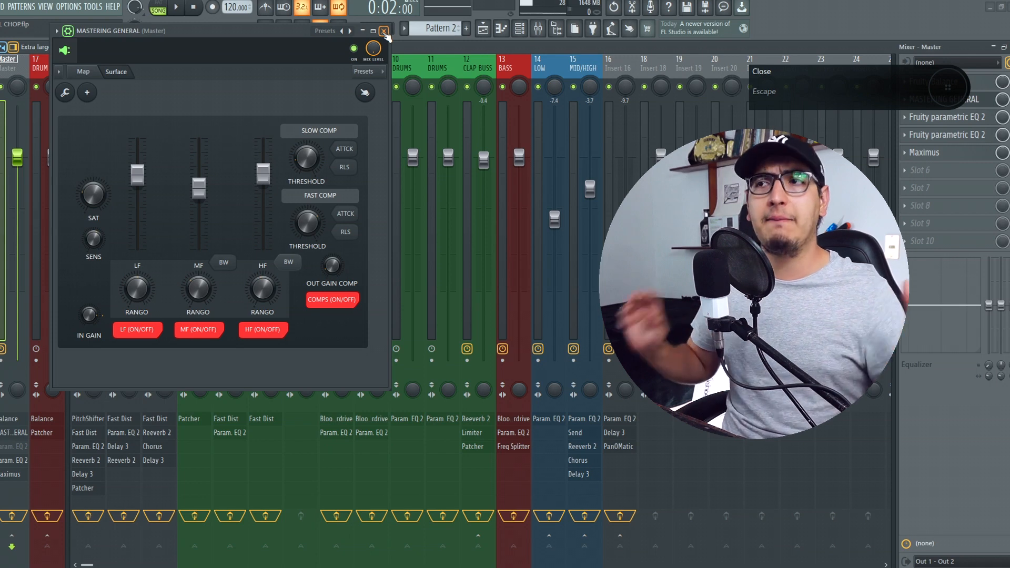
pyautogui.click(384, 32)
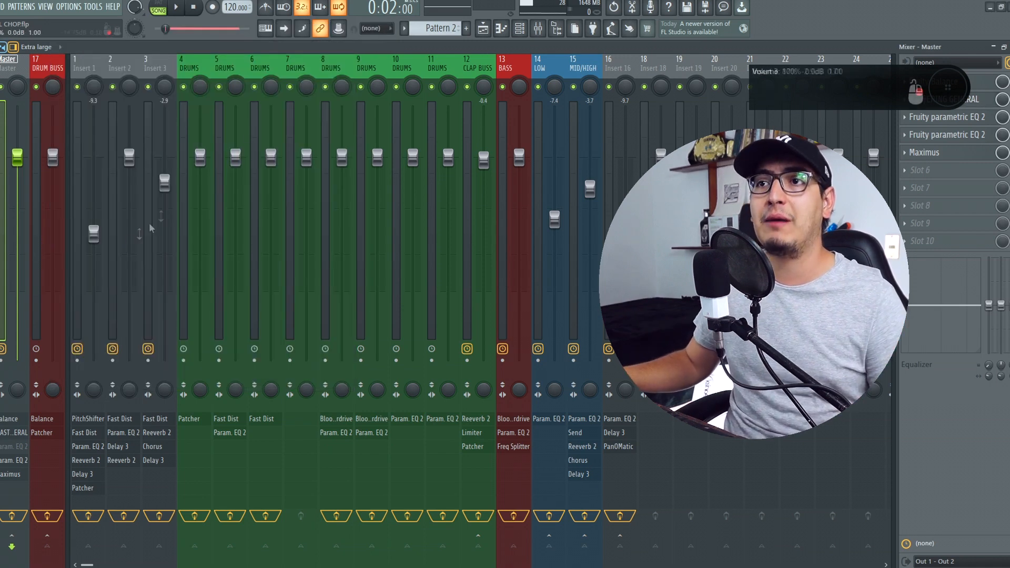
# - Solo DRUMS track 4 and open its Patcher with the Magic Knob turned down to minimum
pyautogui.click(185, 100)
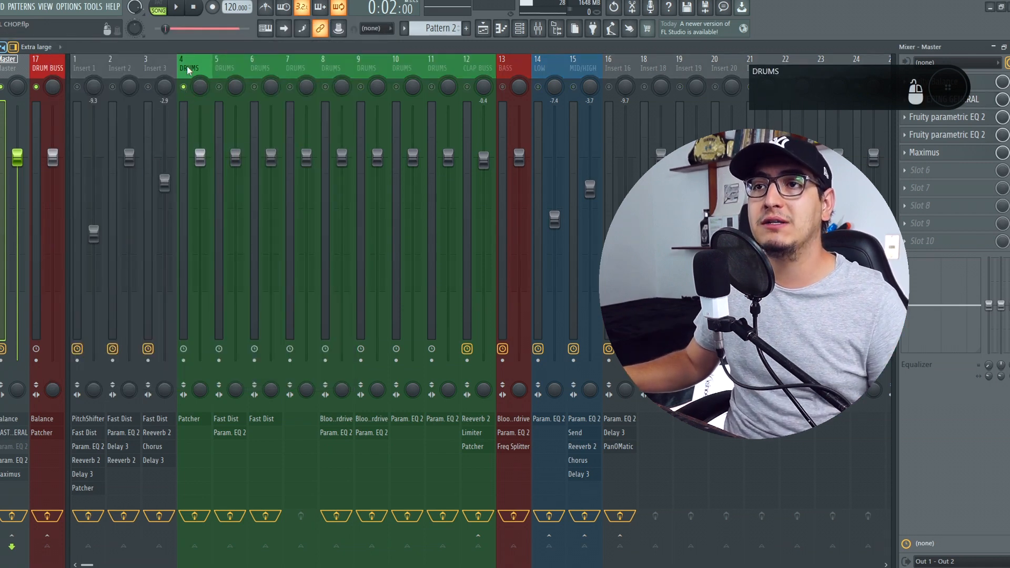
pyautogui.click(981, 97)
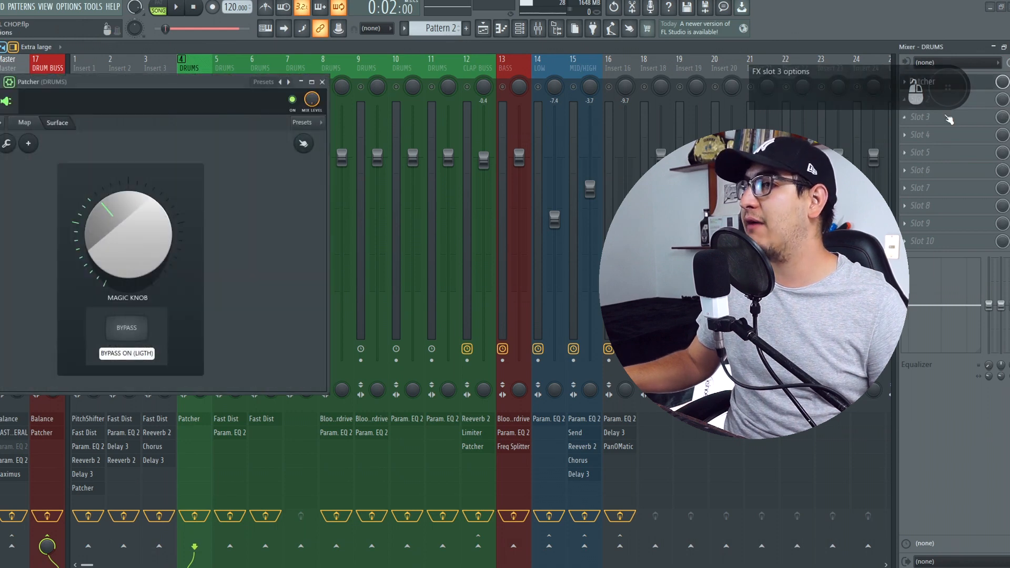
pyautogui.moveTo(120, 91); pyautogui.dragTo(209, 70)
pyautogui.moveTo(224, 243)
pyautogui.mouseDown()
pyautogui.moveTo(223, 208)
pyautogui.moveTo(224, 235)
pyautogui.mouseUp()
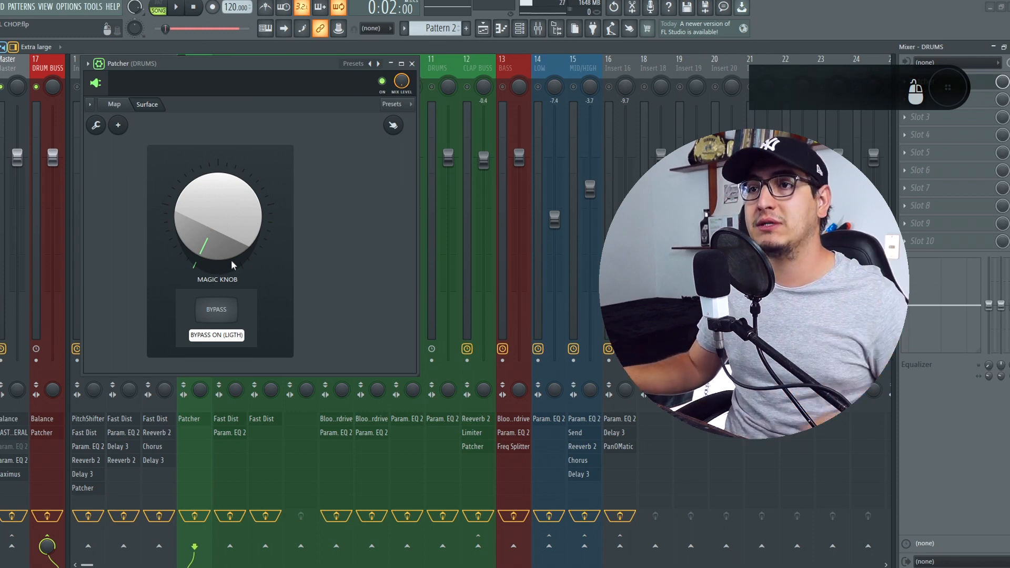
# - Play the current pattern while turning the drum track's Magic Knob up to its maximum
pyautogui.click(158, 4)
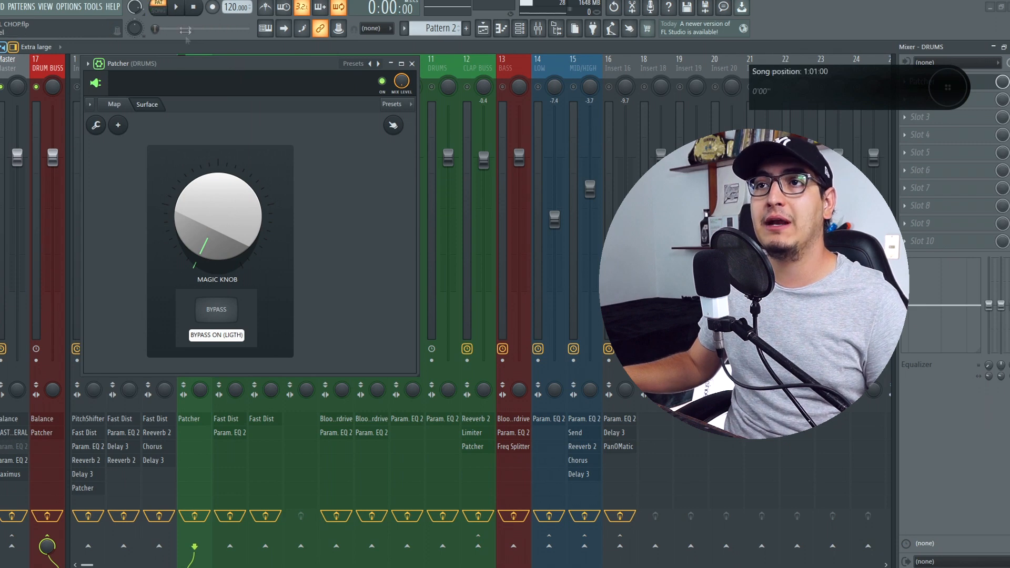
pyautogui.click(181, 8)
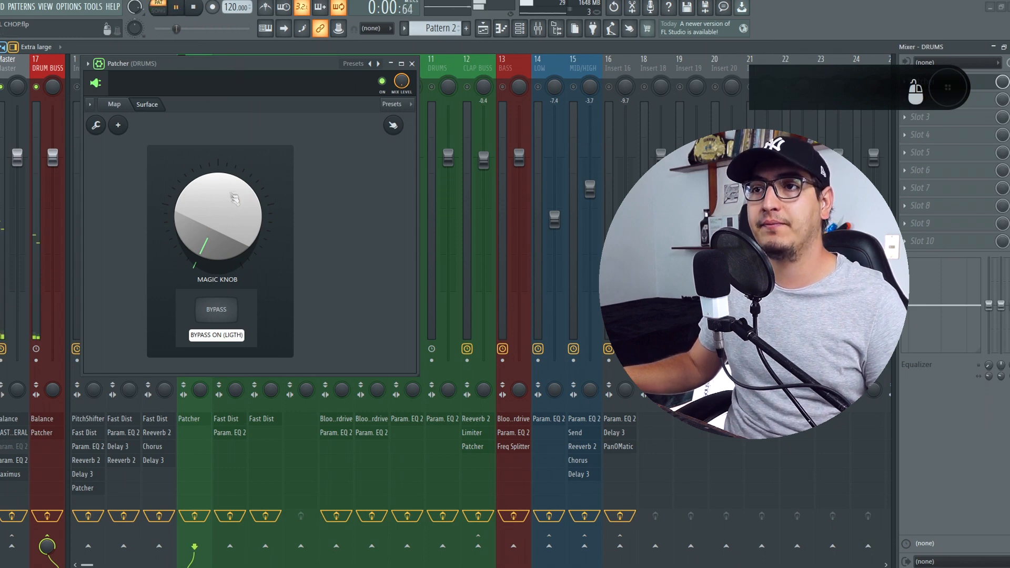
pyautogui.moveTo(218, 216); pyautogui.dragTo(218, 113)
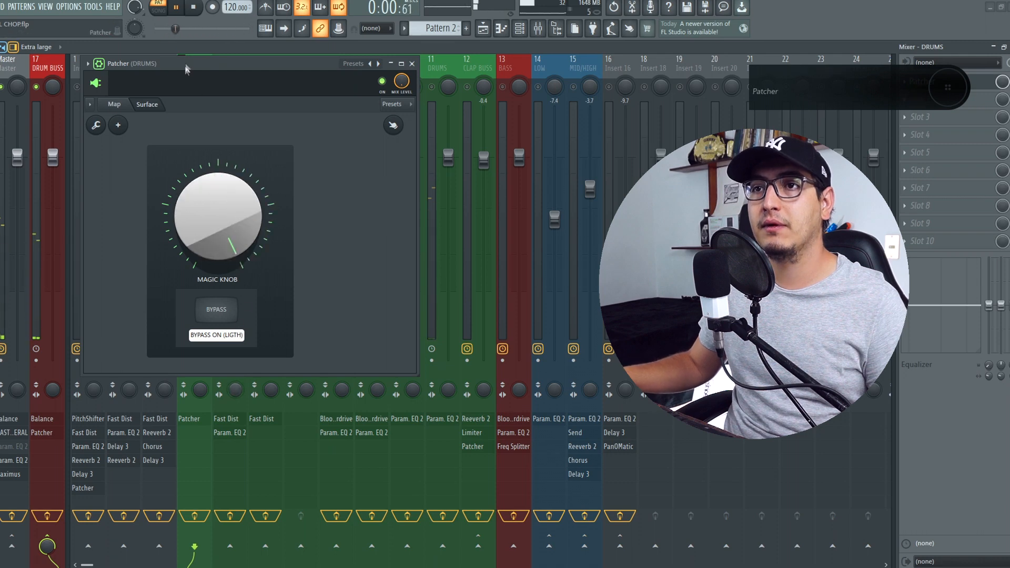
pyautogui.press('space')
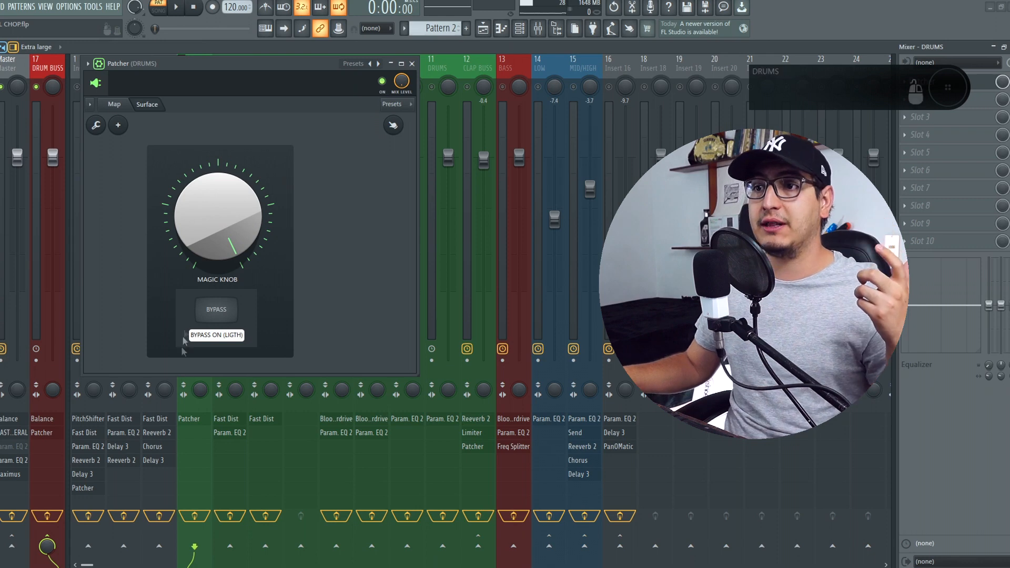
# - Compare the drum sound with the Magic Knob effect bypassed and active while the pattern plays
pyautogui.click(216, 312)
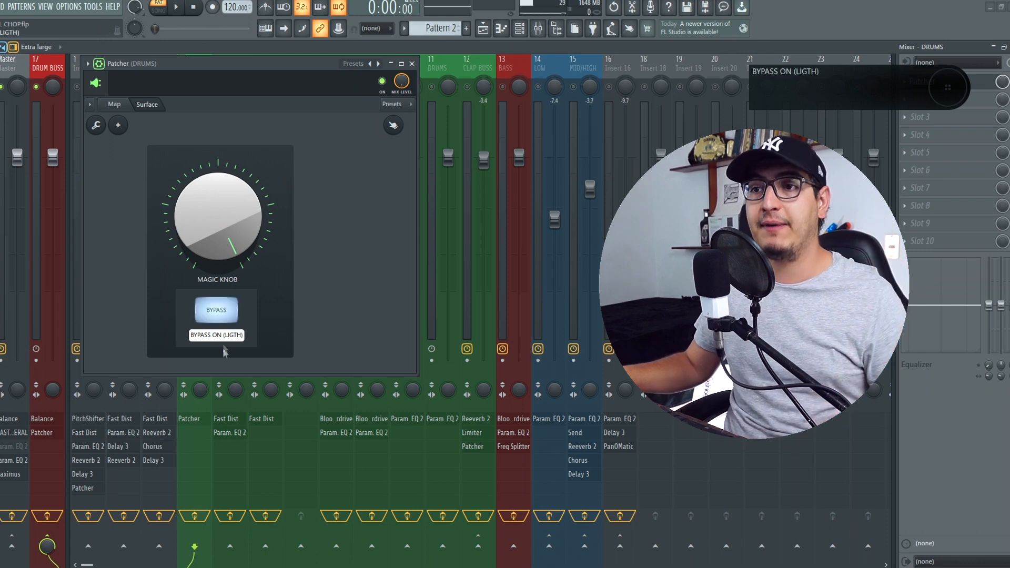
pyautogui.click(220, 311)
pyautogui.click(220, 311)
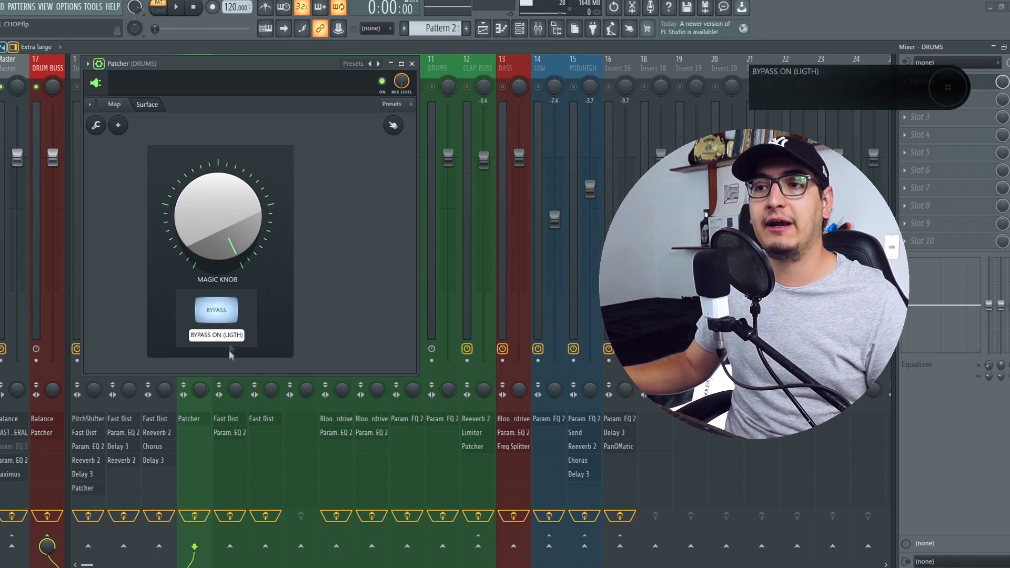
pyautogui.click(178, 9)
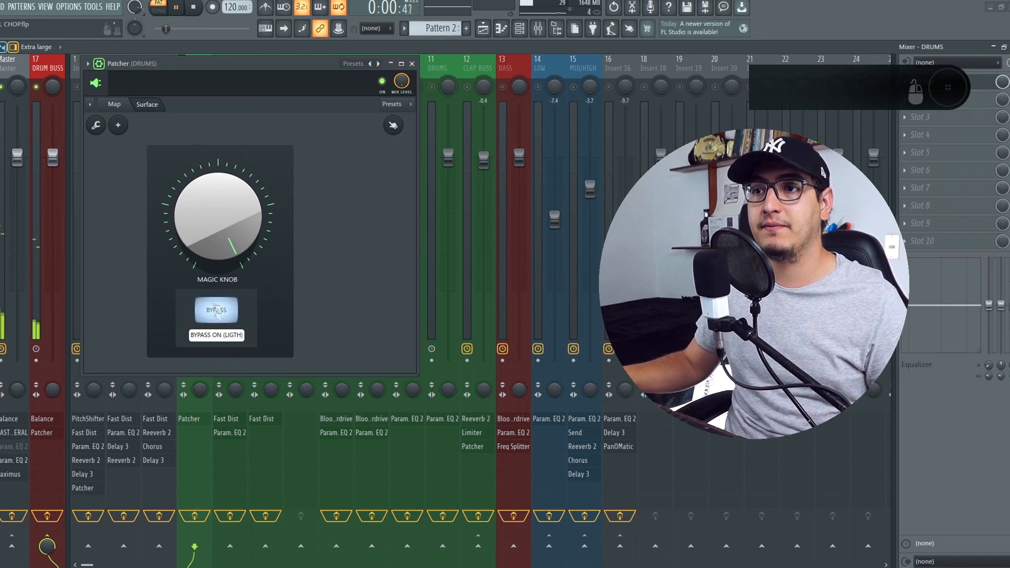
pyautogui.click(219, 317)
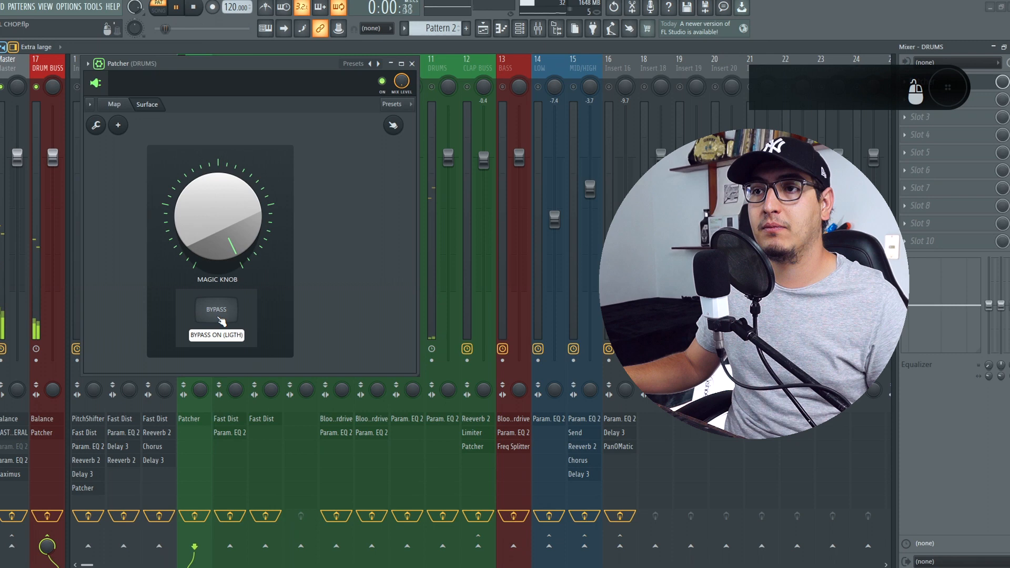
pyautogui.click(221, 317)
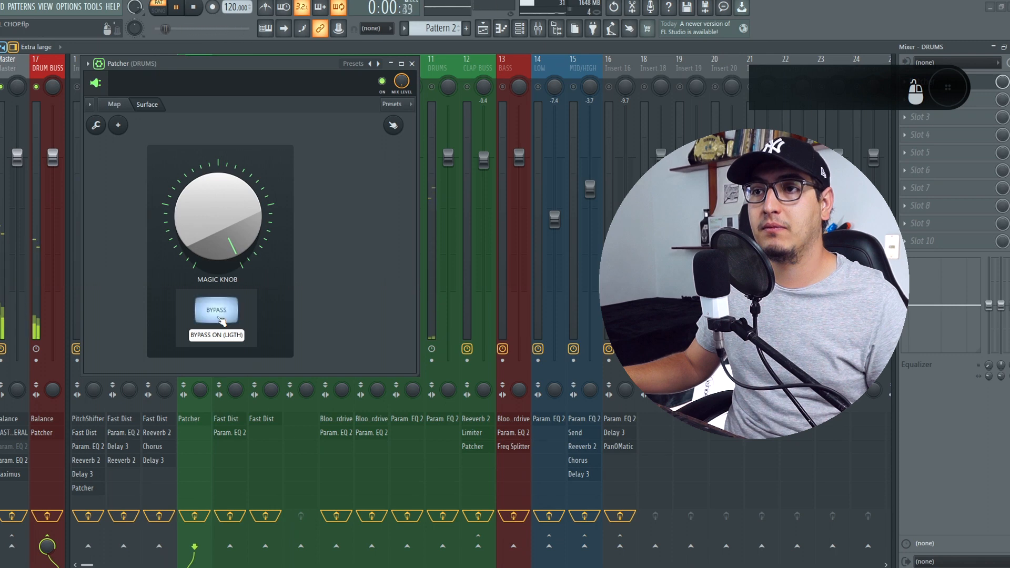
pyautogui.click(223, 319)
pyautogui.press('space')
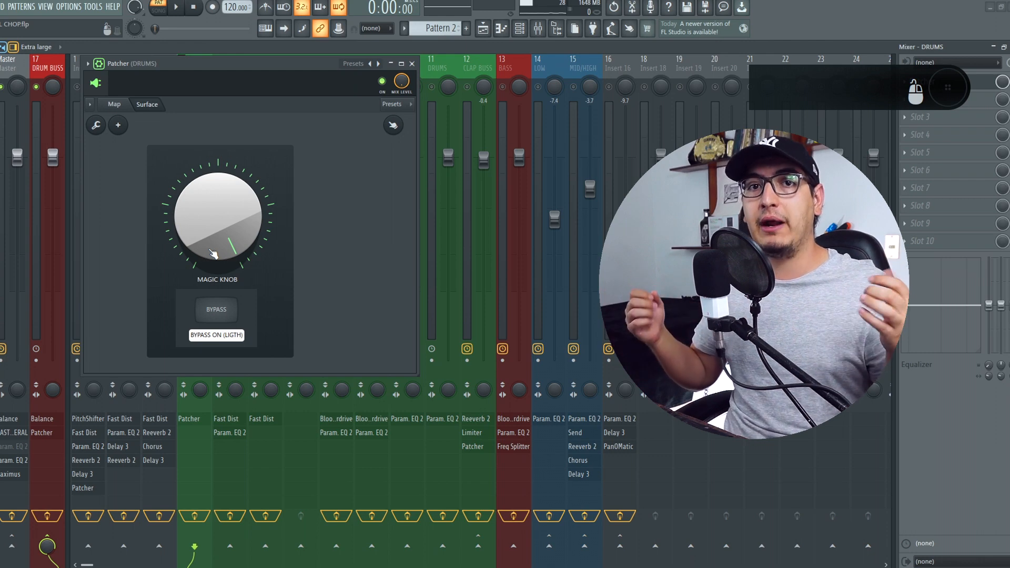
# - Lower the drum track's Magic Knob to about one third, compare it with bypass during playback, and close the patch
pyautogui.moveTo(227, 235); pyautogui.dragTo(227, 280)
pyautogui.moveTo(227, 234); pyautogui.dragTo(226, 238)
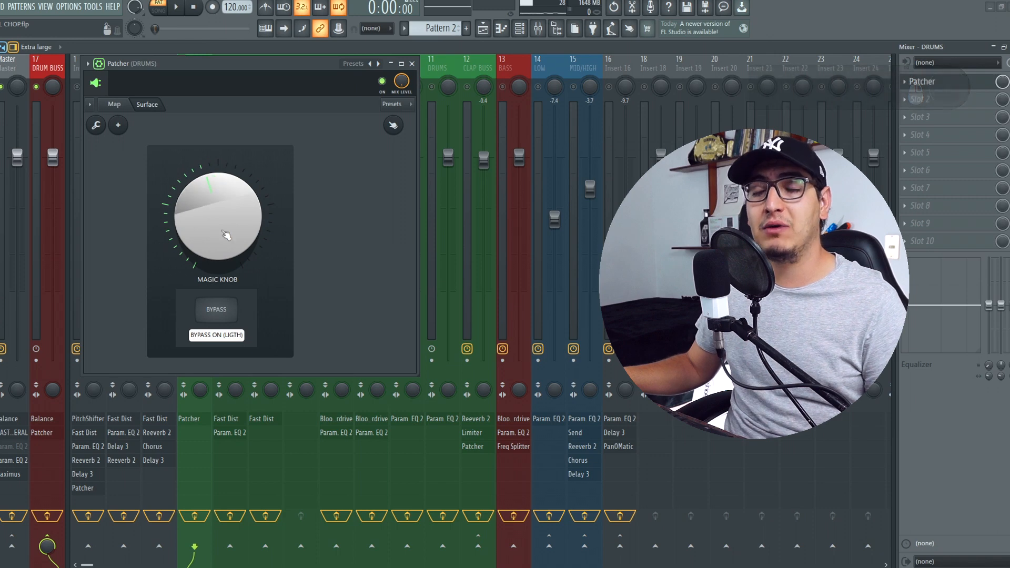
pyautogui.click(176, 7)
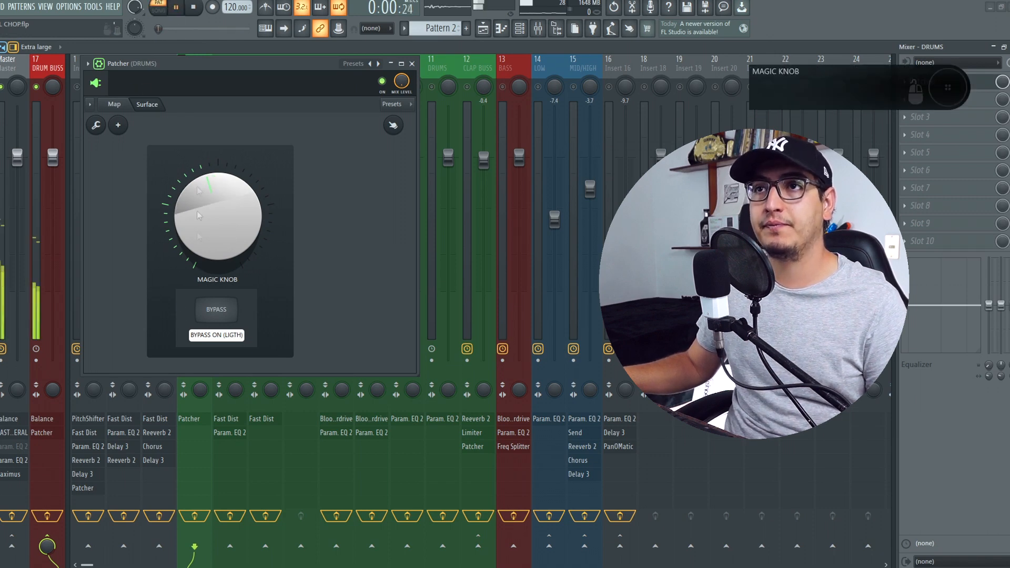
pyautogui.click(217, 312)
pyautogui.moveTo(227, 236); pyautogui.dragTo(226, 255)
pyautogui.click(227, 306)
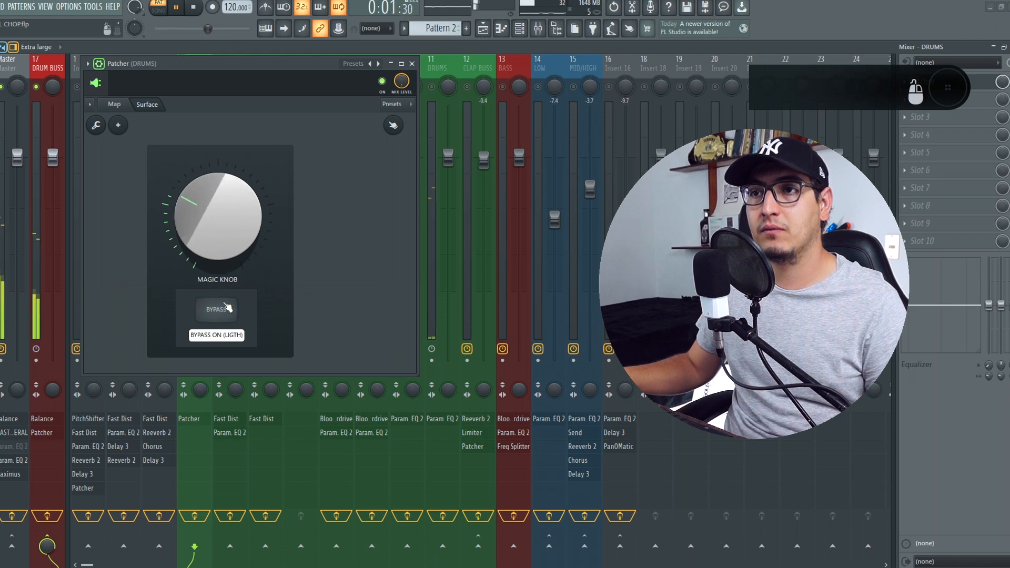
pyautogui.click(227, 306)
pyautogui.press('space')
pyautogui.click(411, 64)
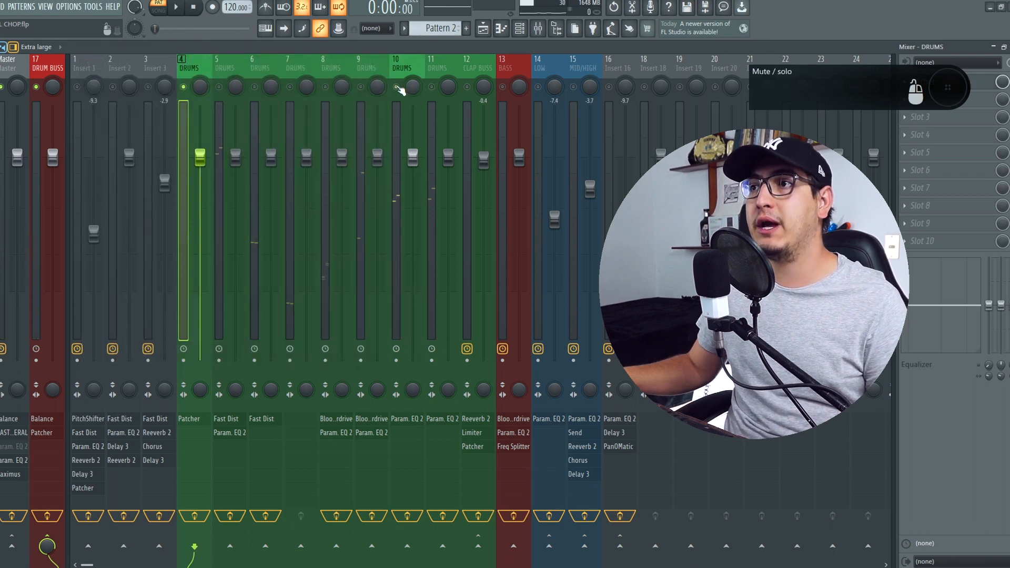
# - Open the Patcher on the soloed CLAP BUSS and, during playback, try its Magic Knob at maximum before settling on about two thirds
pyautogui.click(468, 75)
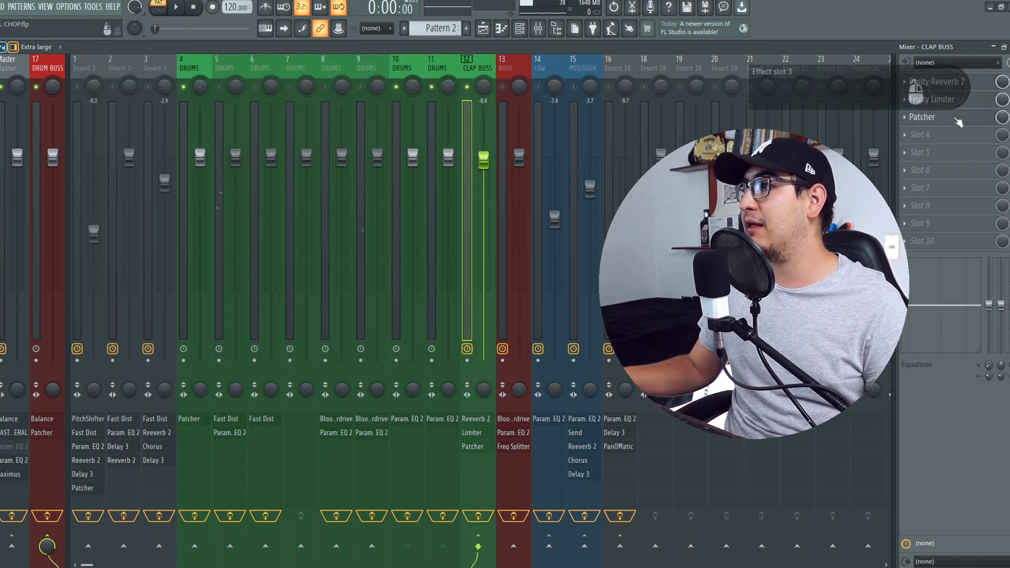
pyautogui.moveTo(785, 152); pyautogui.dragTo(255, 65)
pyautogui.press('space')
pyautogui.click(232, 239)
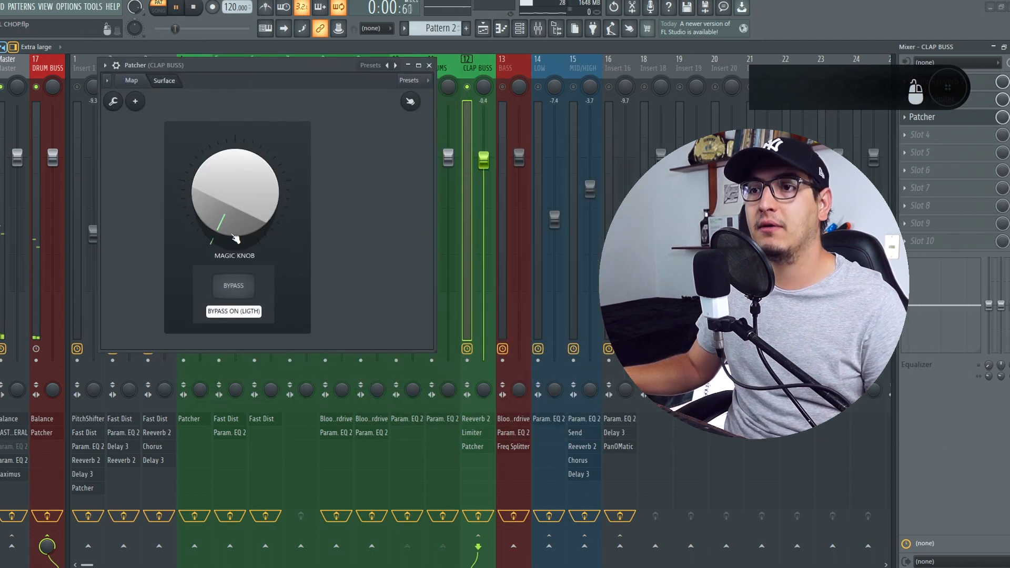
pyautogui.moveTo(232, 240); pyautogui.dragTo(232, 173)
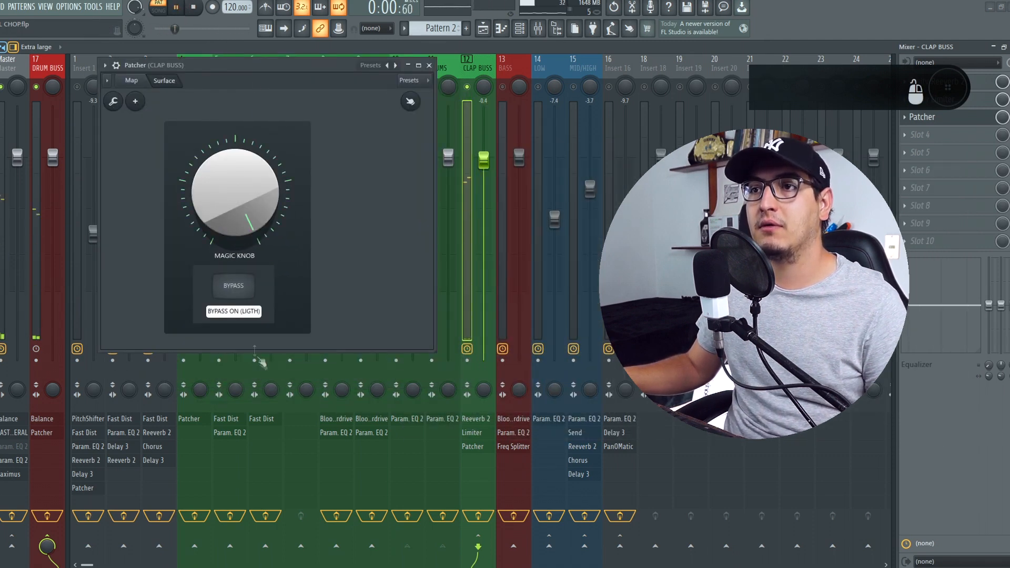
pyautogui.moveTo(247, 221)
pyautogui.mouseDown()
pyautogui.moveTo(246, 266)
pyautogui.moveTo(246, 239)
pyautogui.mouseUp()
# - Compare the clap bus with its Magic Knob effect bypassed and active, and stop playback
pyautogui.click(241, 288)
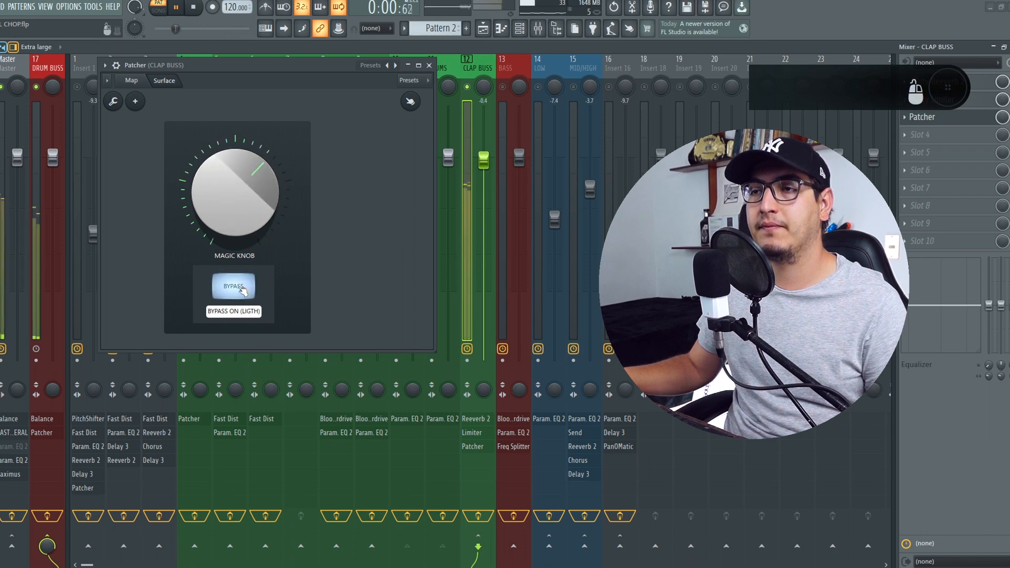
pyautogui.click(242, 289)
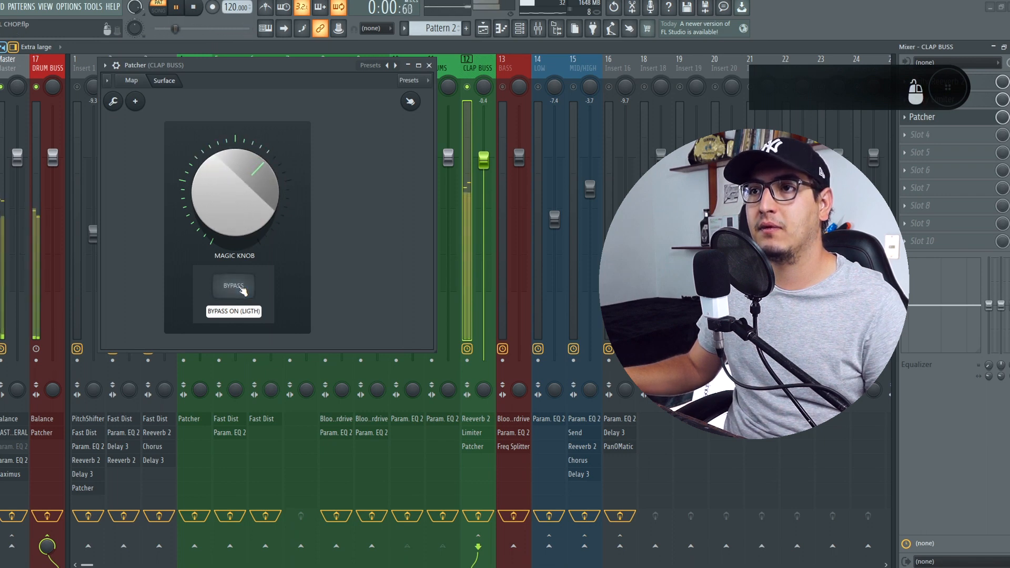
pyautogui.click(241, 289)
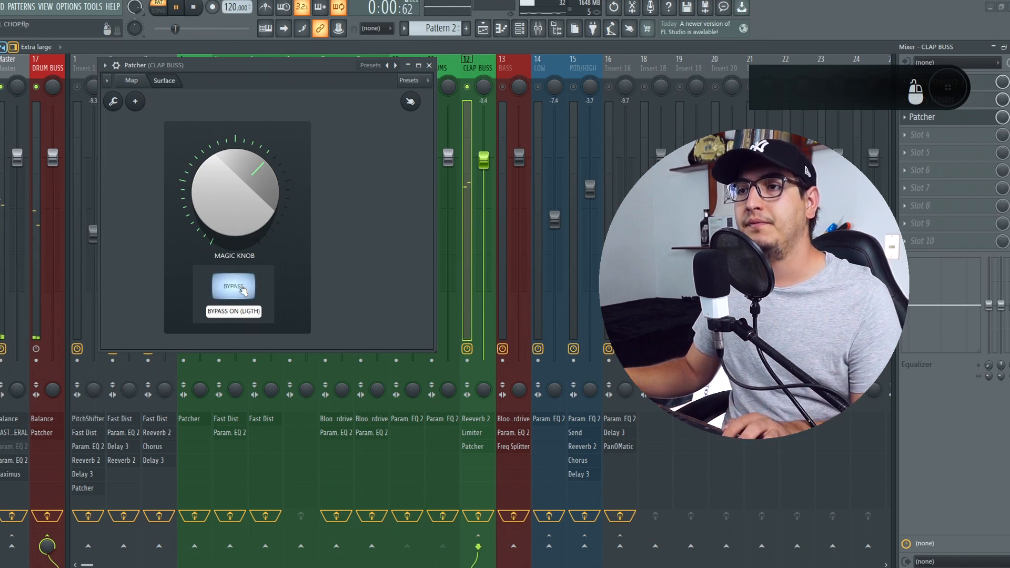
pyautogui.click(241, 288)
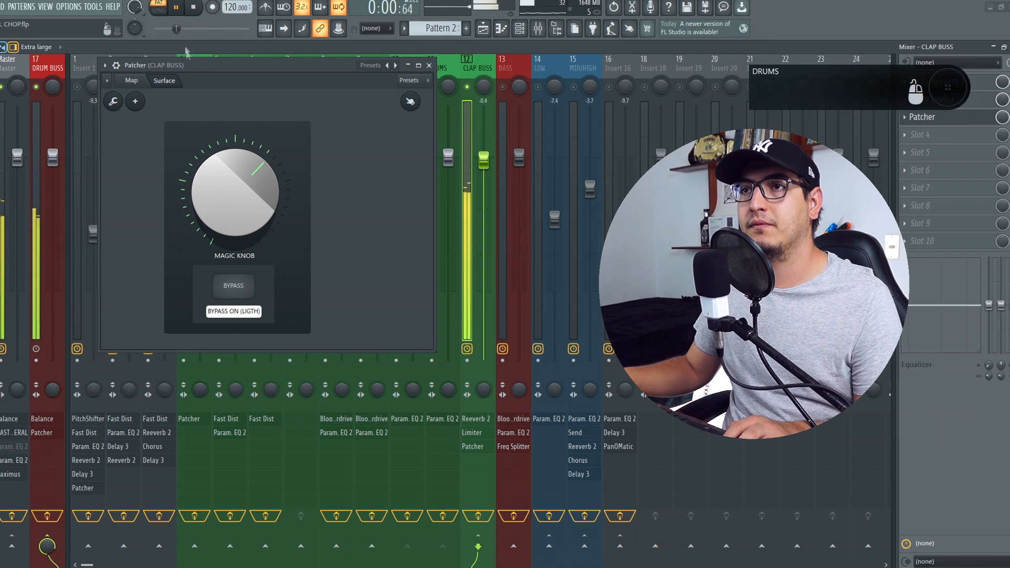
pyautogui.click(195, 10)
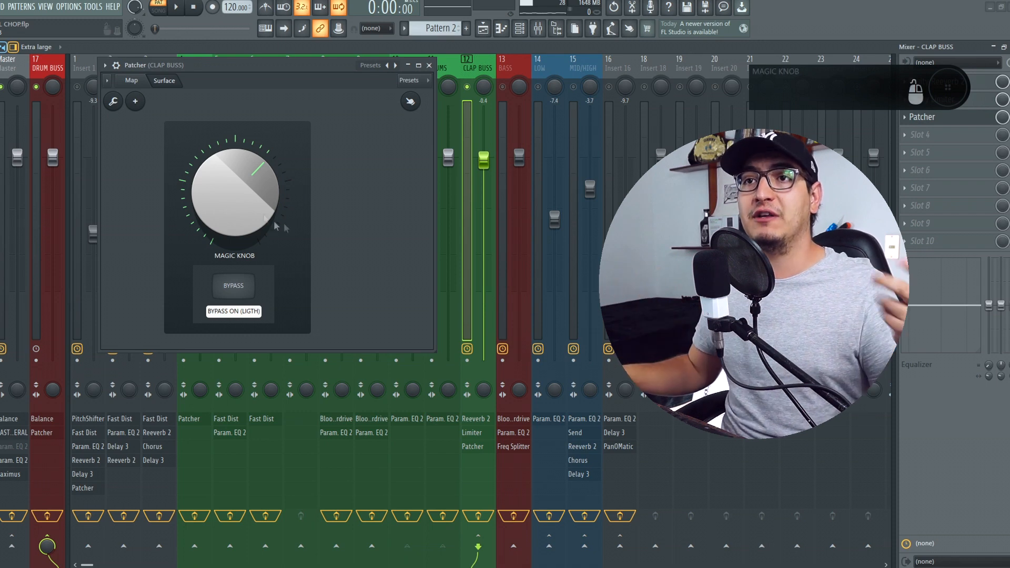
# - Switch playback to song mode, close the clap bus patch and open the Patcher on Insert 1
pyautogui.click(79, 67)
pyautogui.click(160, 10)
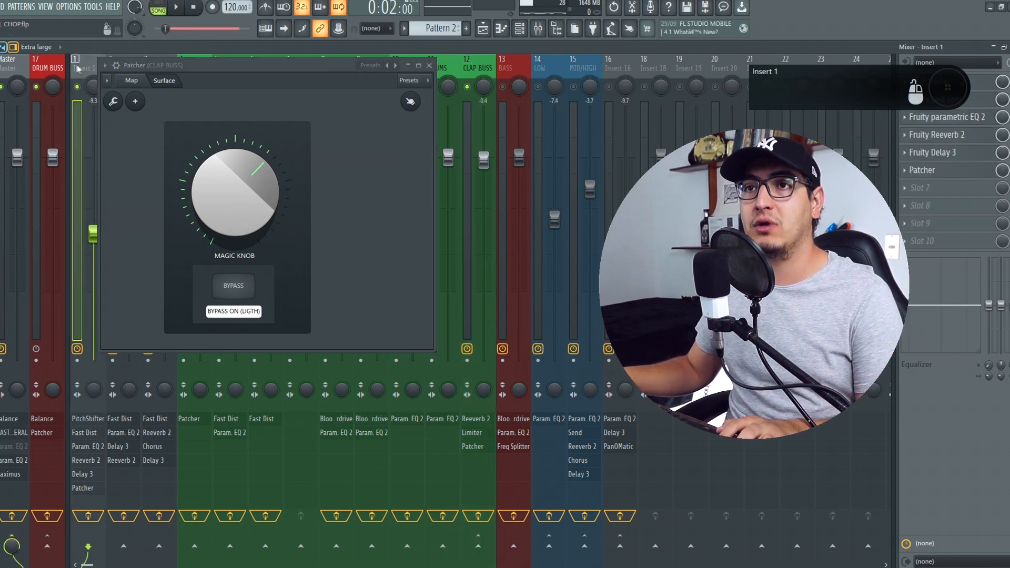
pyautogui.click(429, 66)
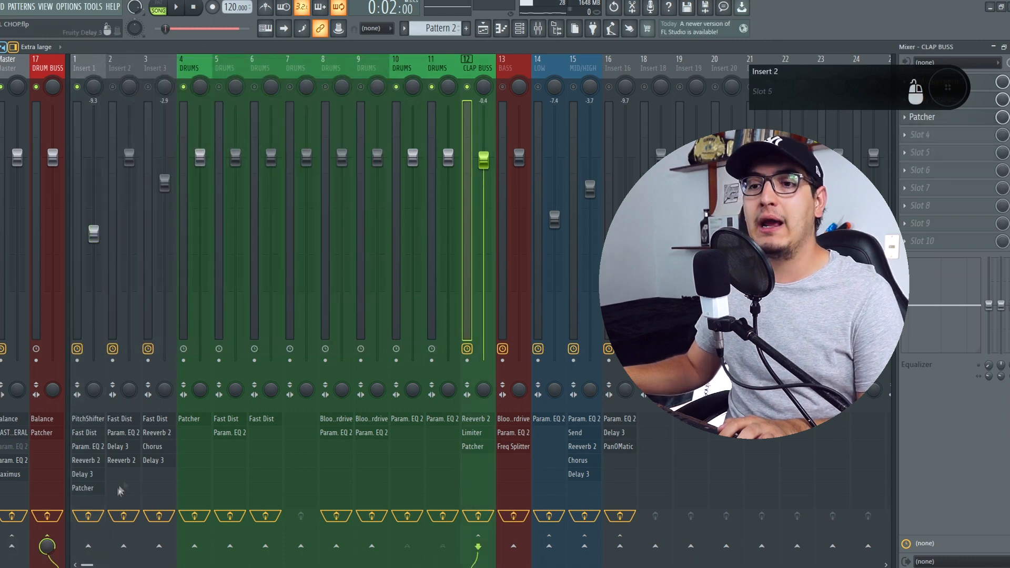
pyautogui.click(98, 488)
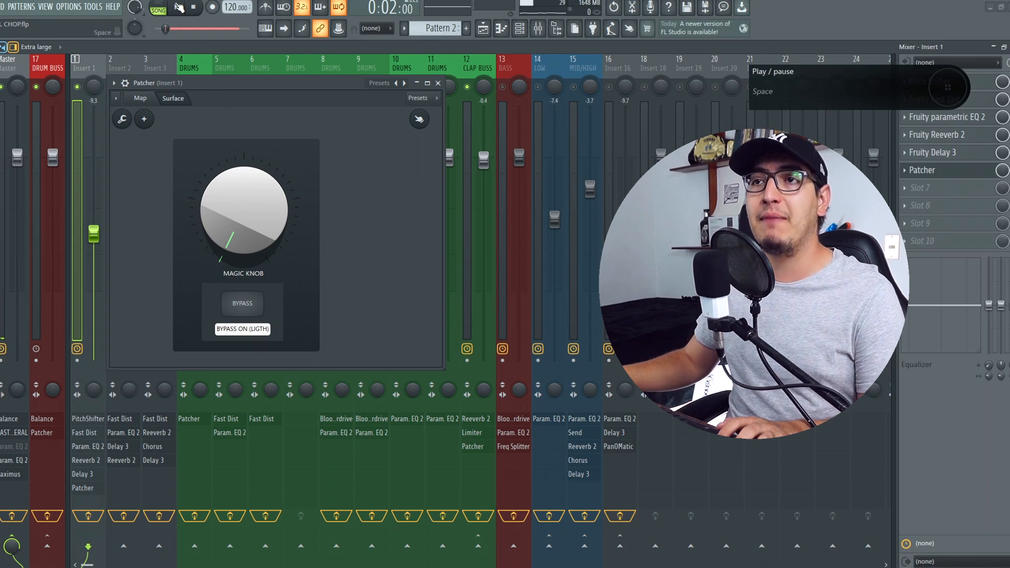
# - Play the song while raising Insert 1's Magic Knob to maximum, and bypass the effect for comparison
pyautogui.click(178, 10)
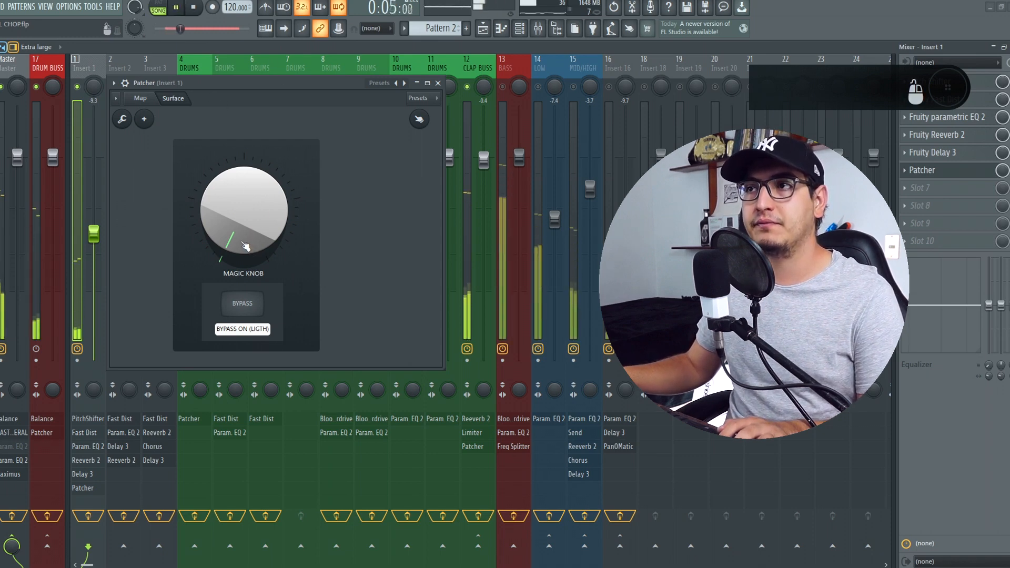
pyautogui.moveTo(244, 216); pyautogui.dragTo(242, 131)
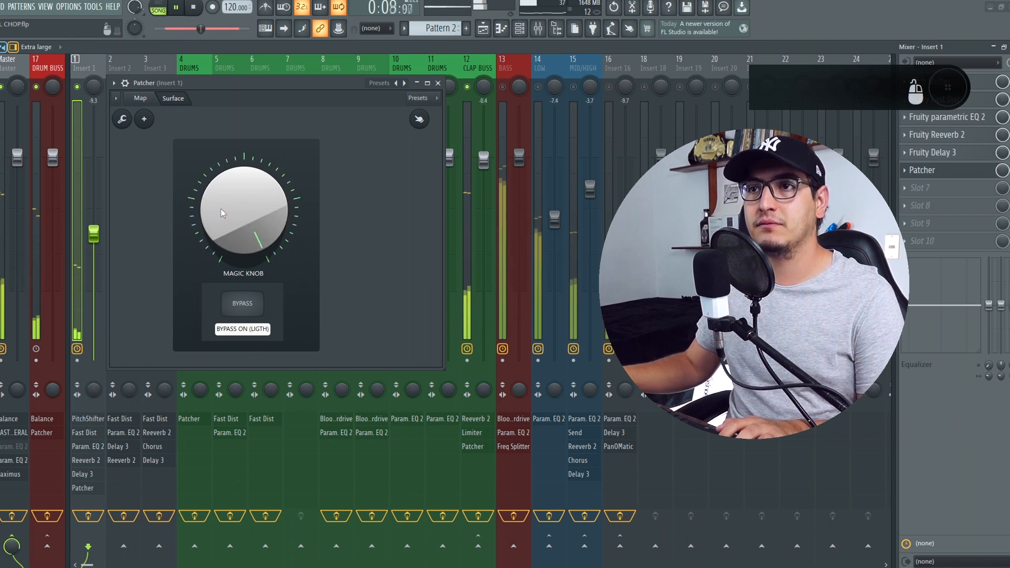
pyautogui.click(247, 305)
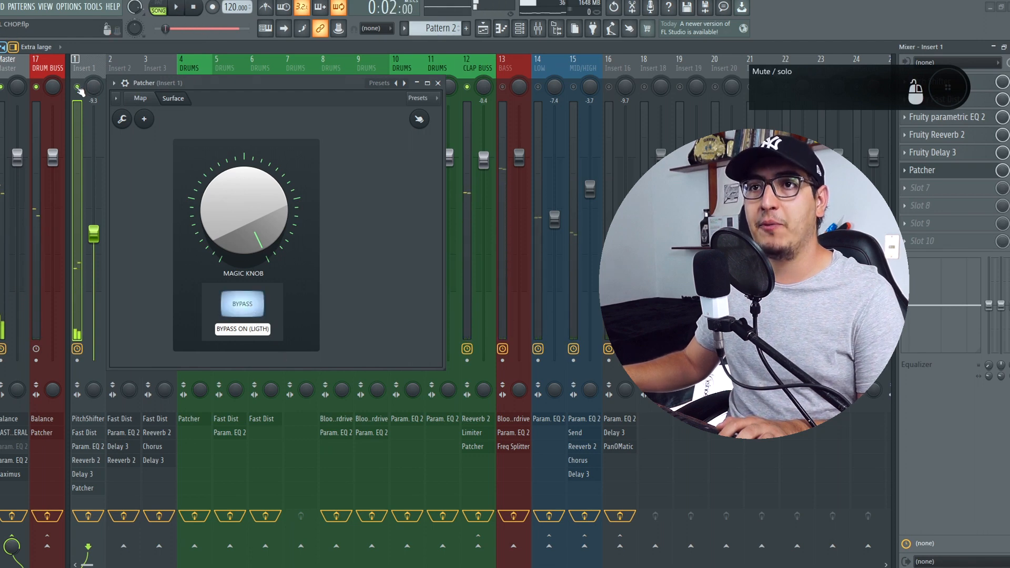
# - Turn Insert 1's Magic Knob down to minimum, switch its bypass off, and play the song while raising the knob to maximum
pyautogui.moveTo(252, 216); pyautogui.dragTo(252, 266)
pyautogui.click(252, 302)
pyautogui.press('space')
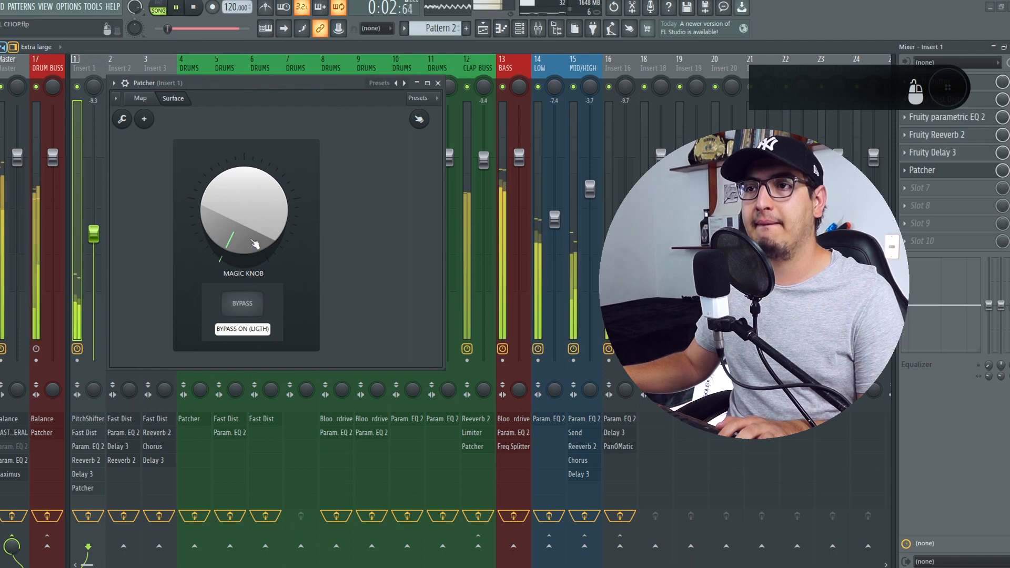
pyautogui.moveTo(251, 247); pyautogui.dragTo(265, 226)
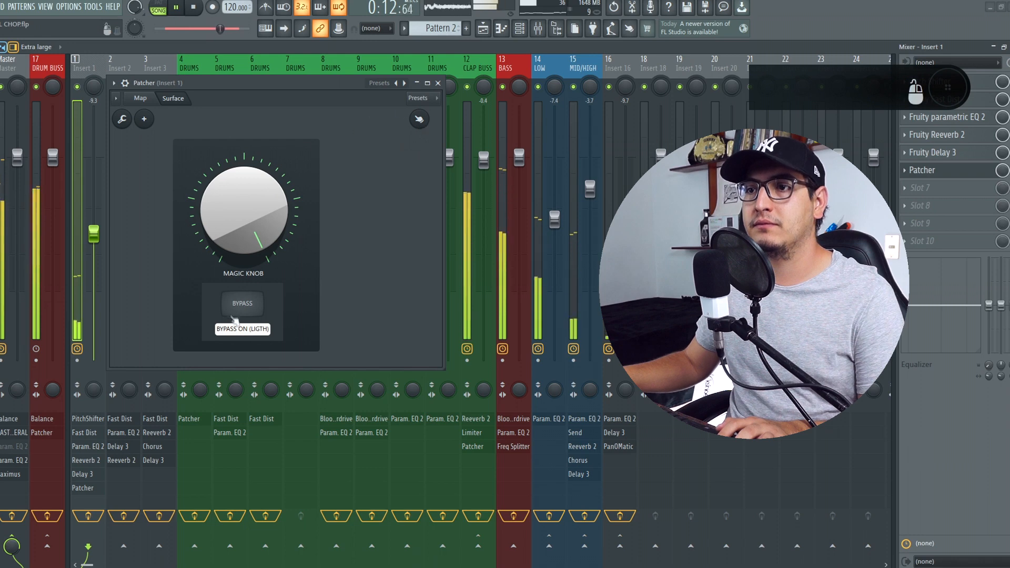
# - Compare Insert 1 with its Magic Knob effect bypassed and active several times during playback, leave the effect active, and stop the song
pyautogui.click(243, 308)
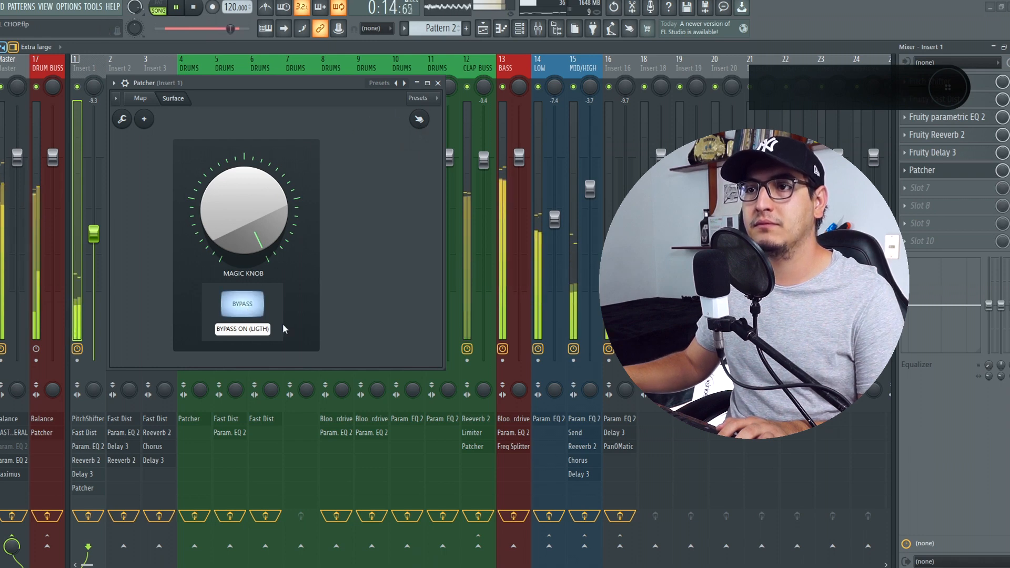
pyautogui.click(257, 315)
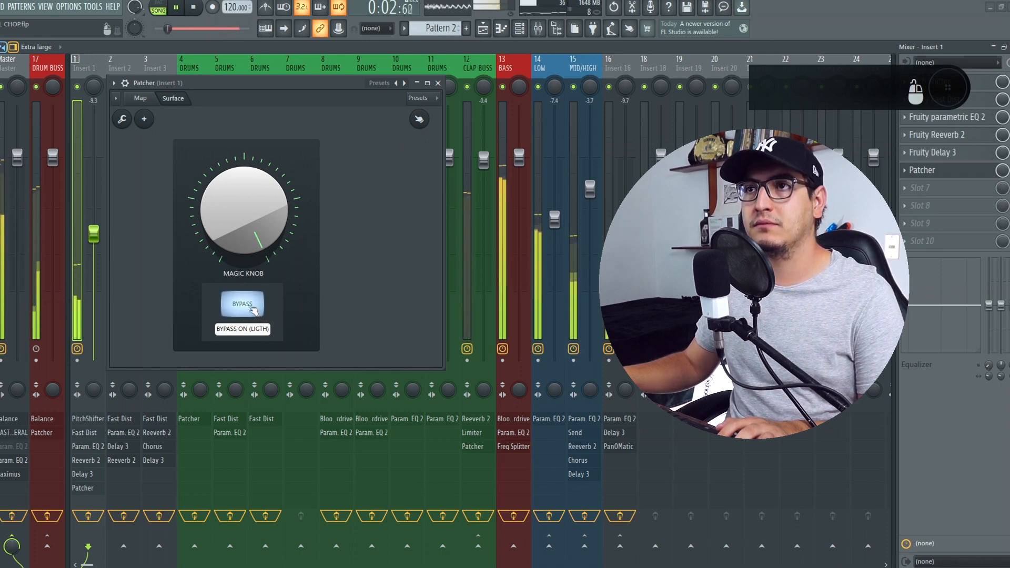
pyautogui.click(253, 310)
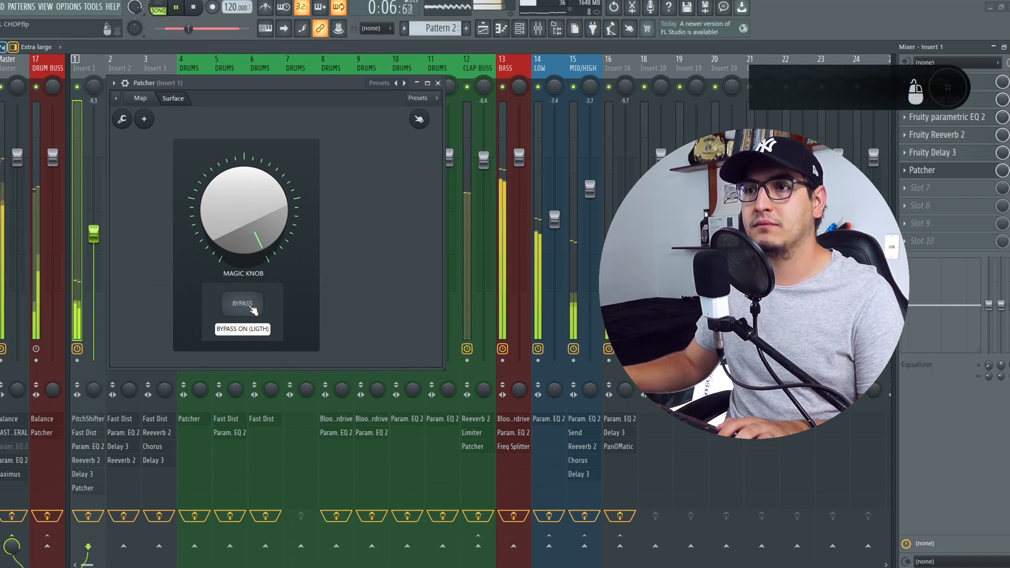
pyautogui.click(254, 311)
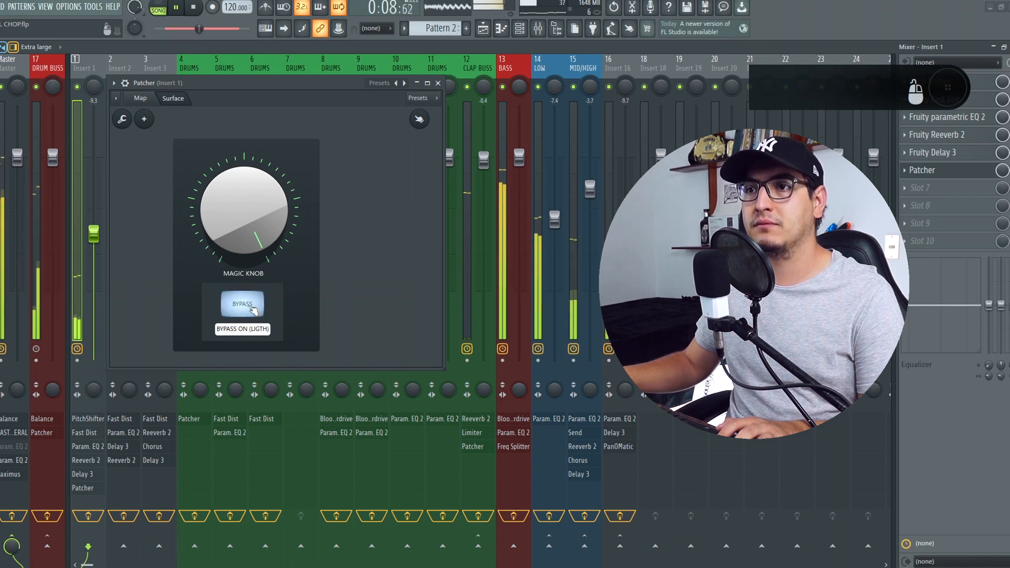
pyautogui.click(253, 310)
pyautogui.click(253, 310)
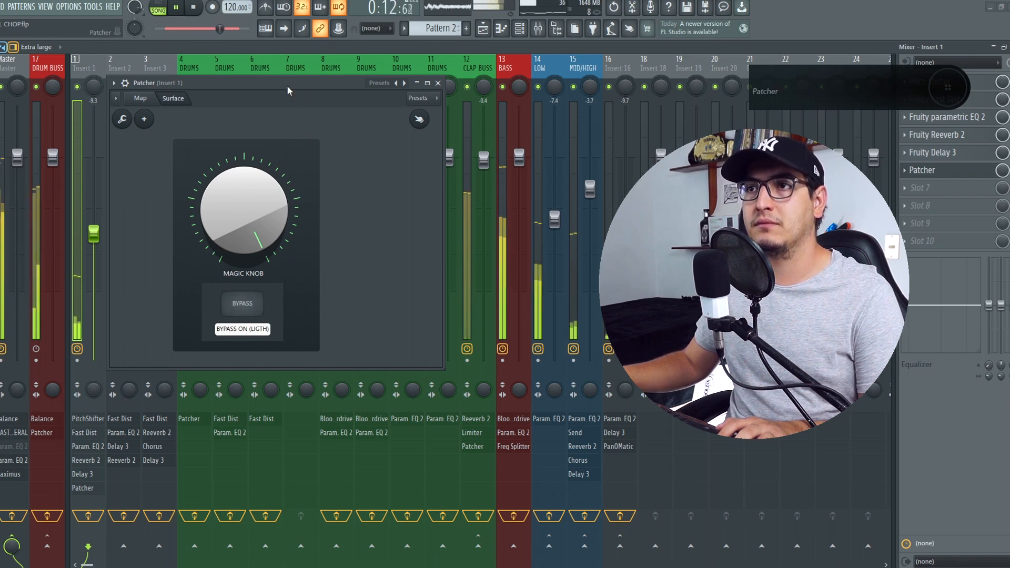
pyautogui.click(251, 312)
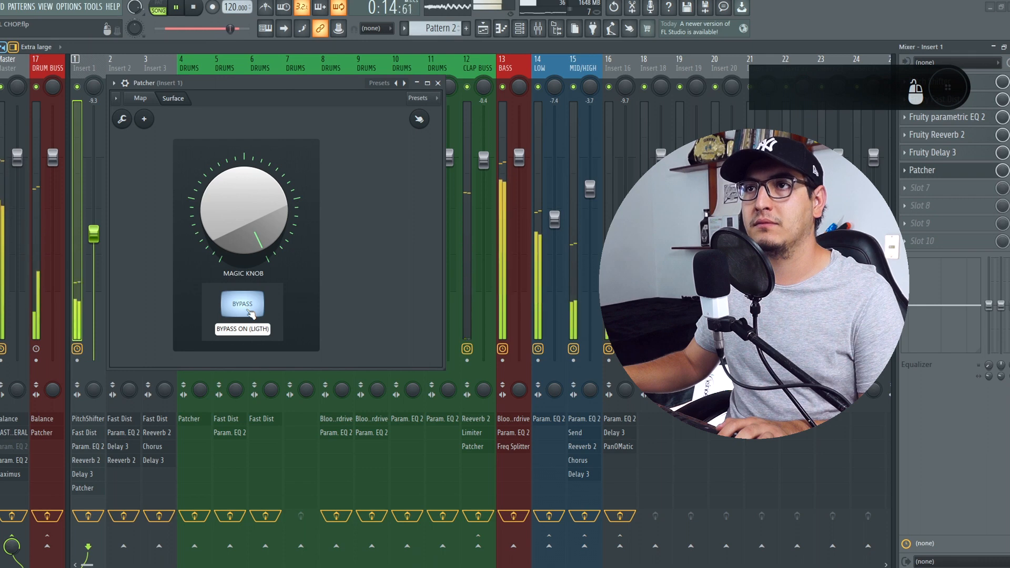
pyautogui.click(251, 313)
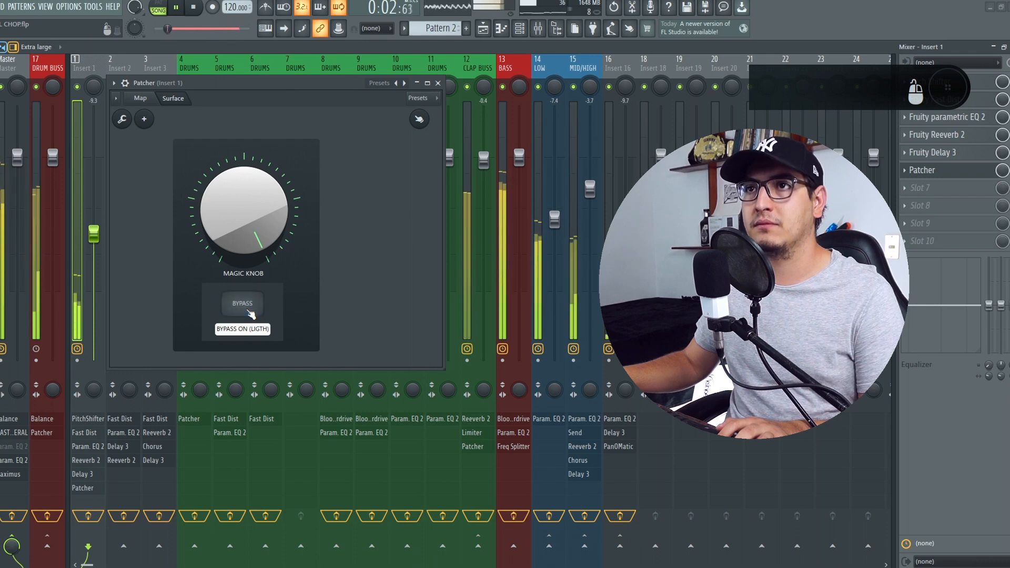
pyautogui.click(251, 314)
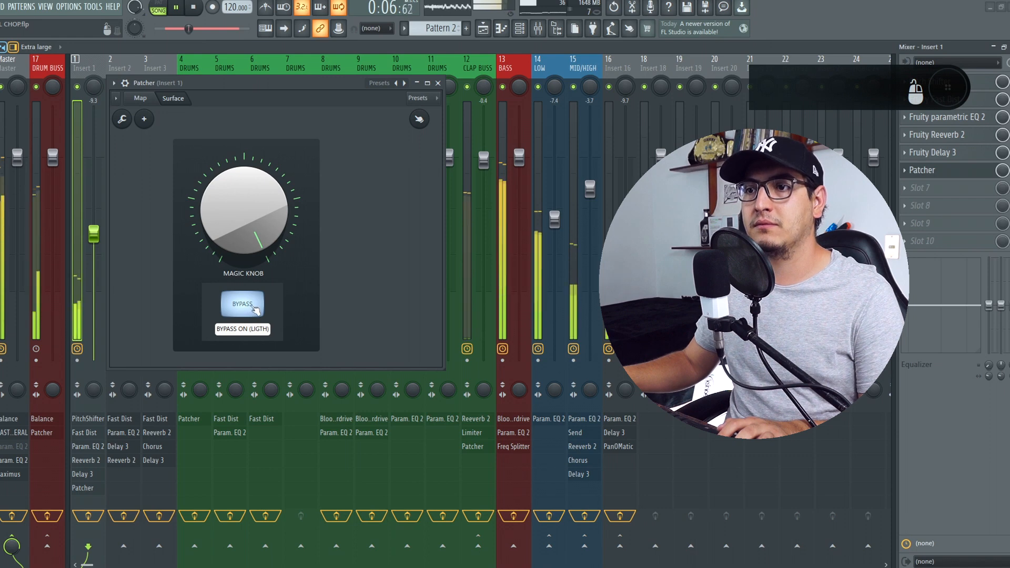
pyautogui.click(254, 311)
pyautogui.press('space')
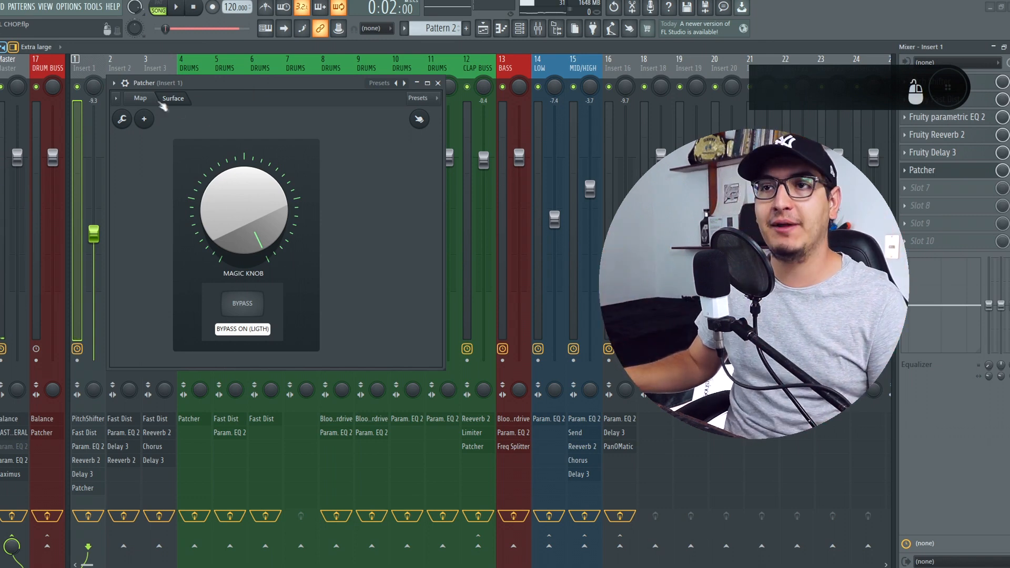
# - Examine the complete routing map of Insert 1's Patcher in an enlarged window, and return to the compact control surface
pyautogui.click(139, 98)
pyautogui.moveTo(256, 89); pyautogui.dragTo(221, 54)
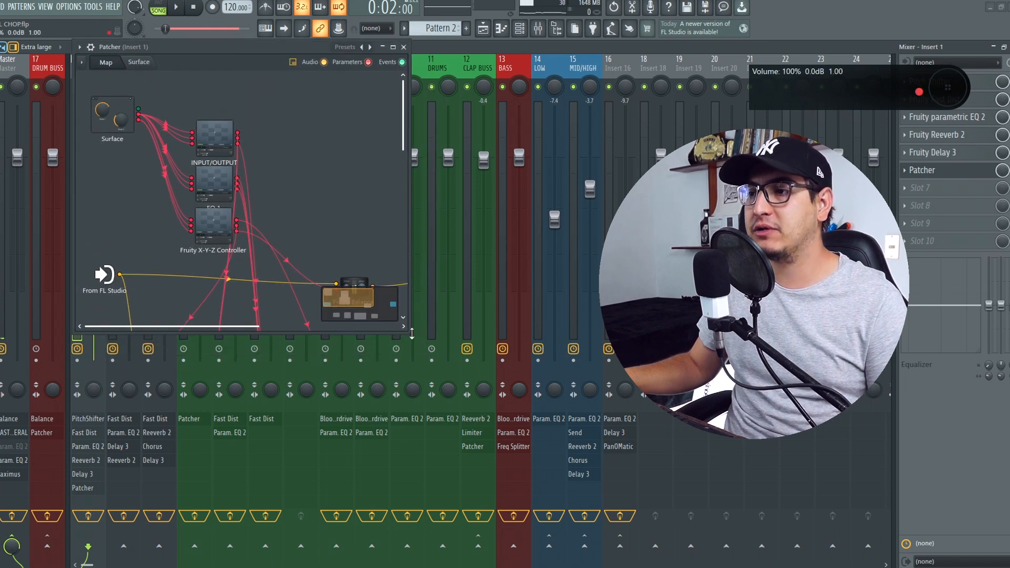
pyautogui.moveTo(409, 333); pyautogui.dragTo(643, 549)
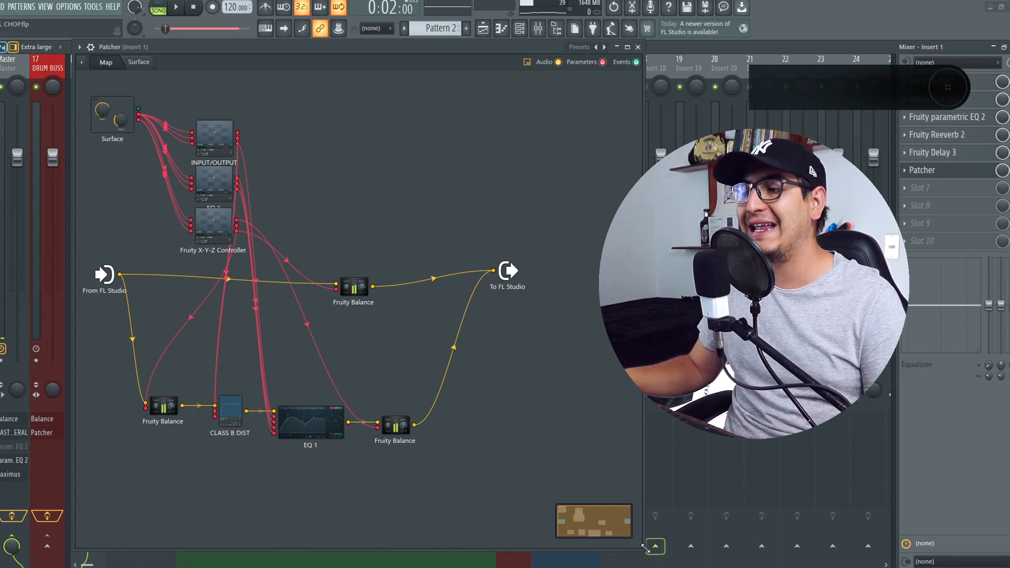
pyautogui.moveTo(643, 547); pyautogui.dragTo(408, 375)
pyautogui.click(139, 62)
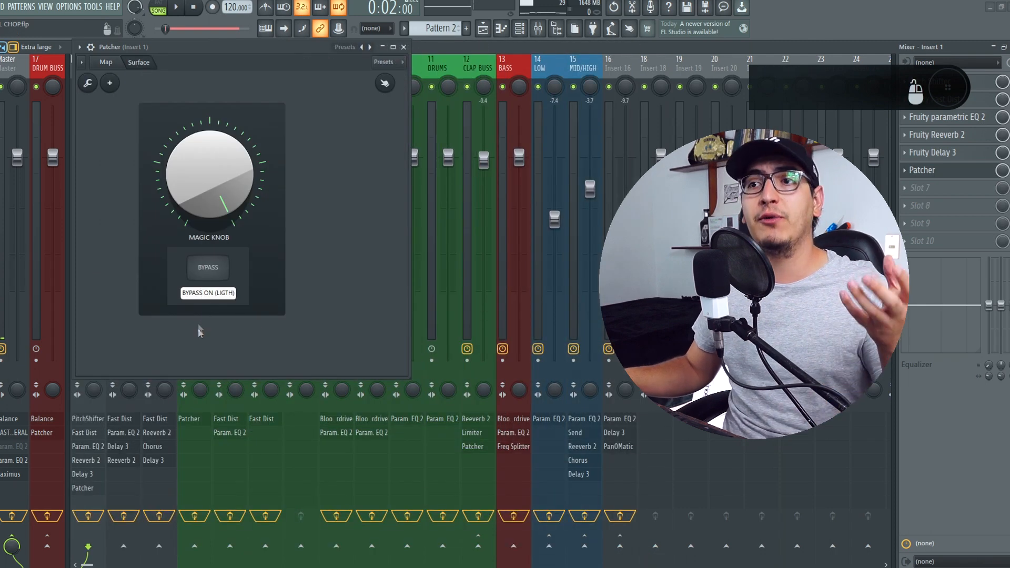
# - Turn Insert 1's Magic Knob down from maximum, trying different positions before settling on about two thirds
pyautogui.moveTo(211, 173)
pyautogui.mouseDown()
pyautogui.moveTo(210, 227)
pyautogui.moveTo(211, 192)
pyautogui.mouseUp()
pyautogui.moveTo(239, 160); pyautogui.dragTo(240, 168)
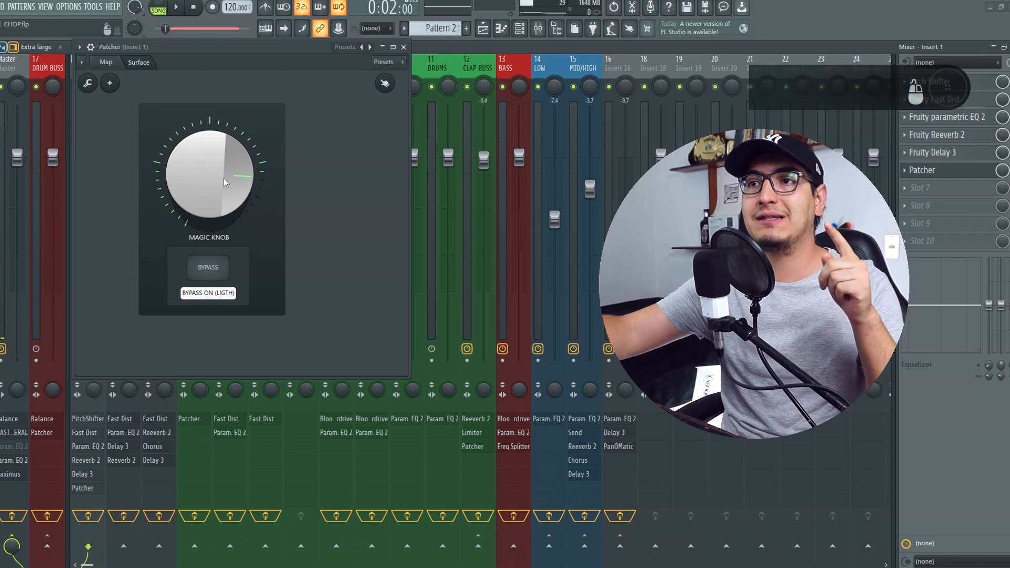
pyautogui.moveTo(223, 178); pyautogui.dragTo(220, 165)
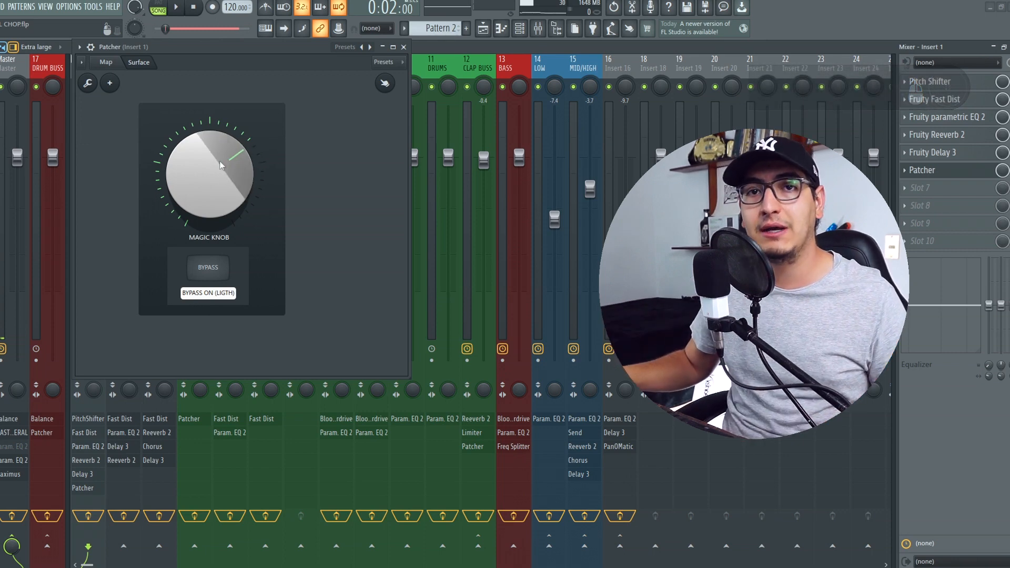